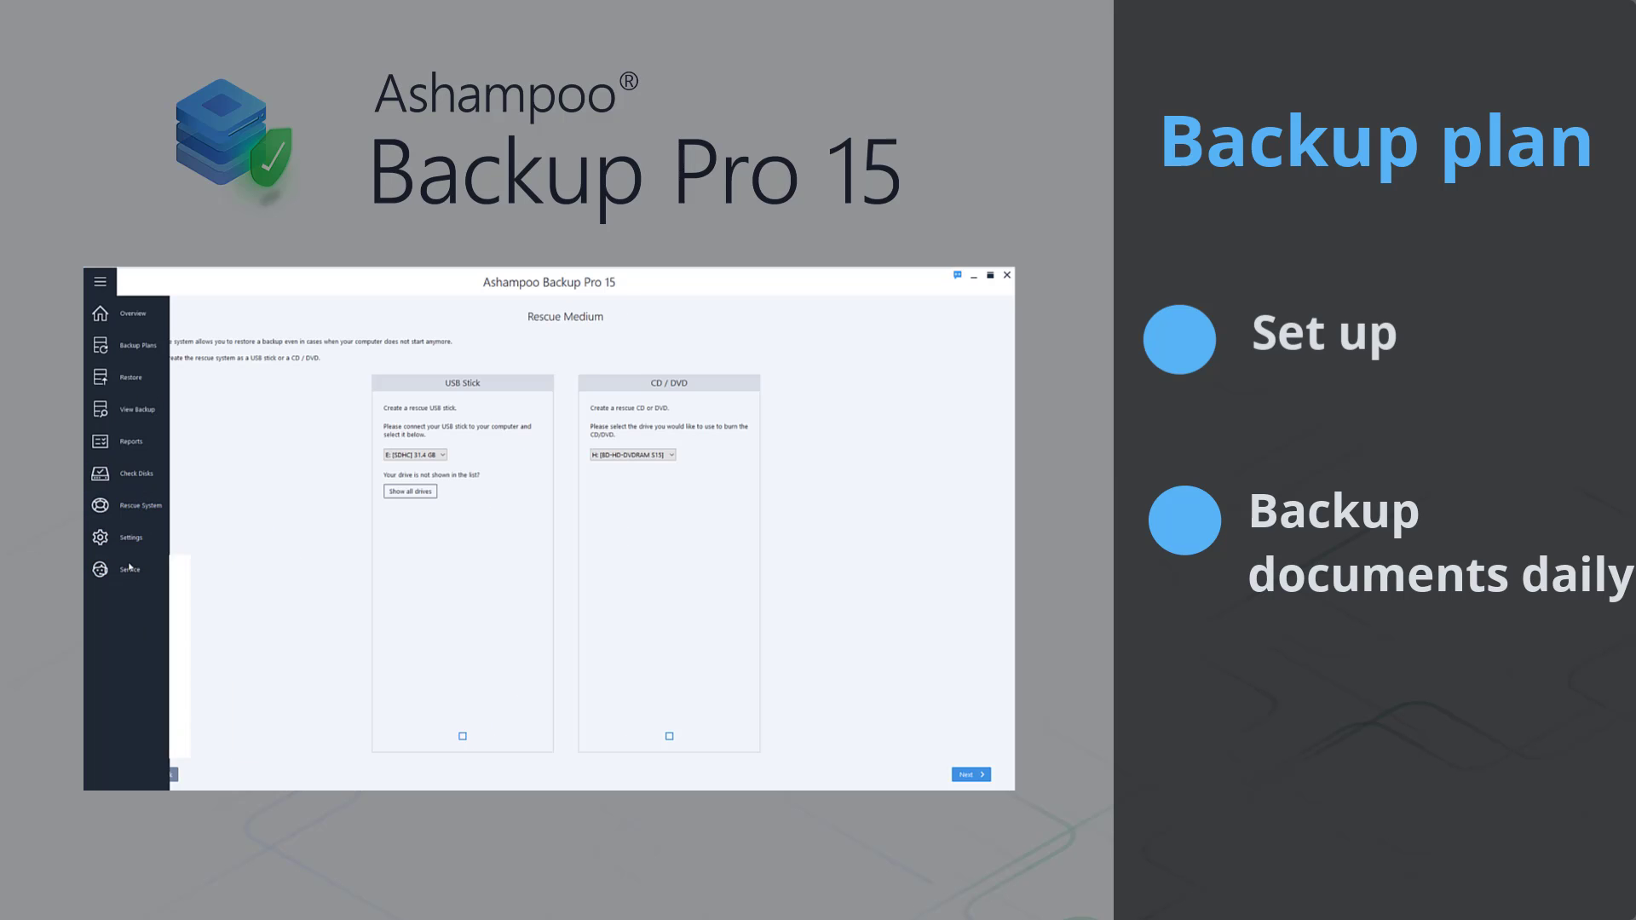
Step: Leave the rescue medium page for the start page offering Create Backup Plan
click(134, 477)
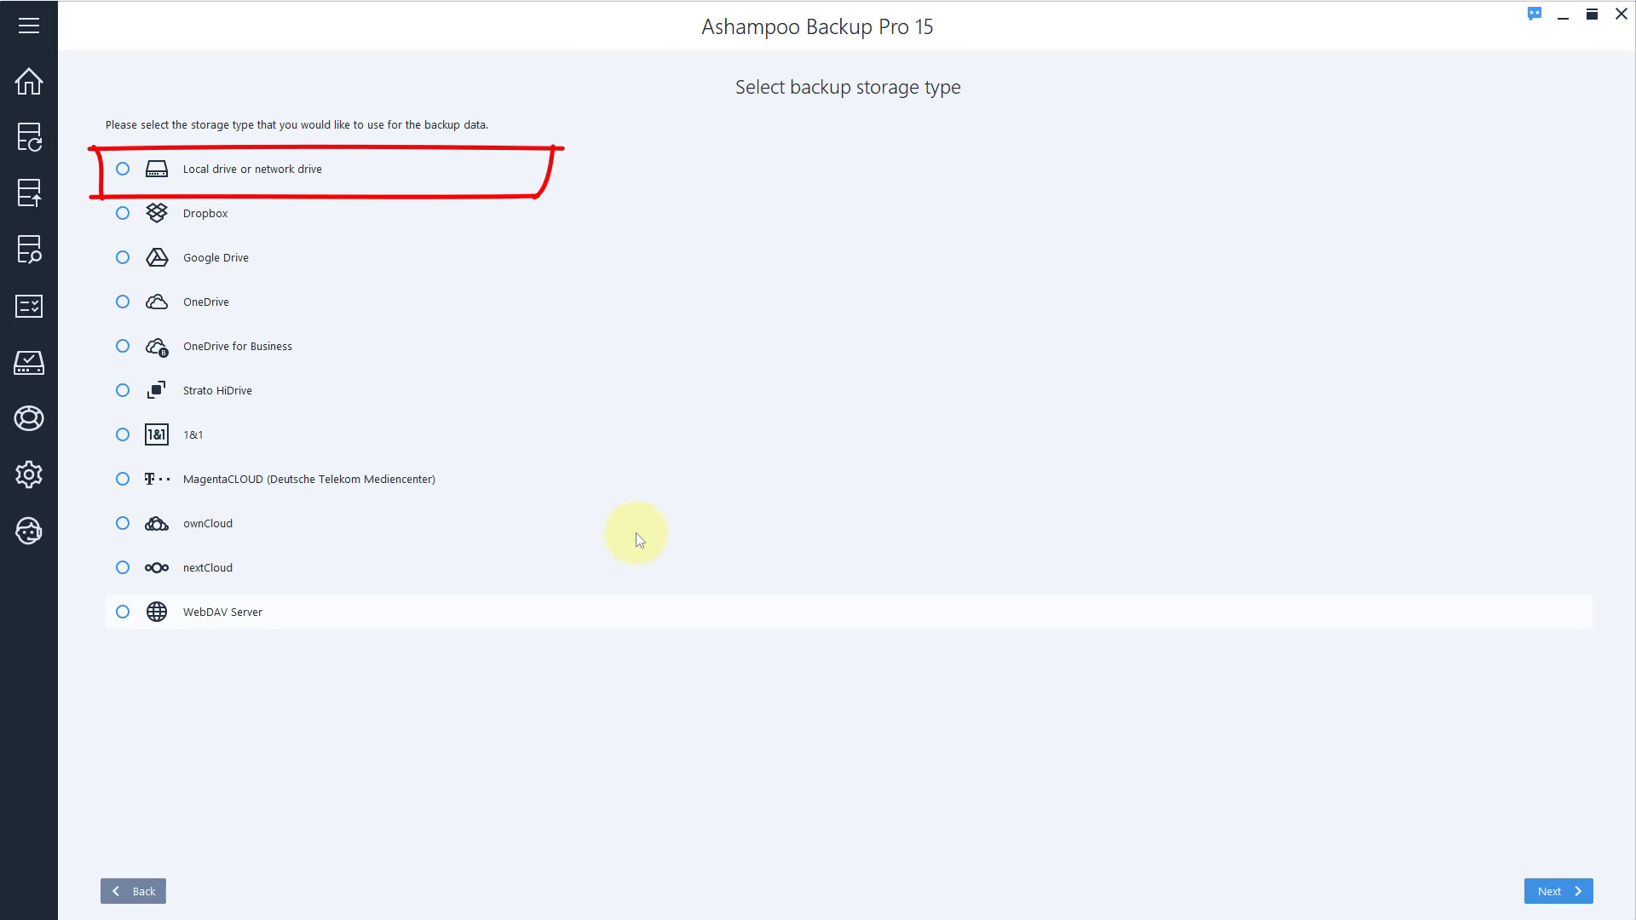
Step: Store the new plan's backups on local drive E: (SDHC)
click(124, 168)
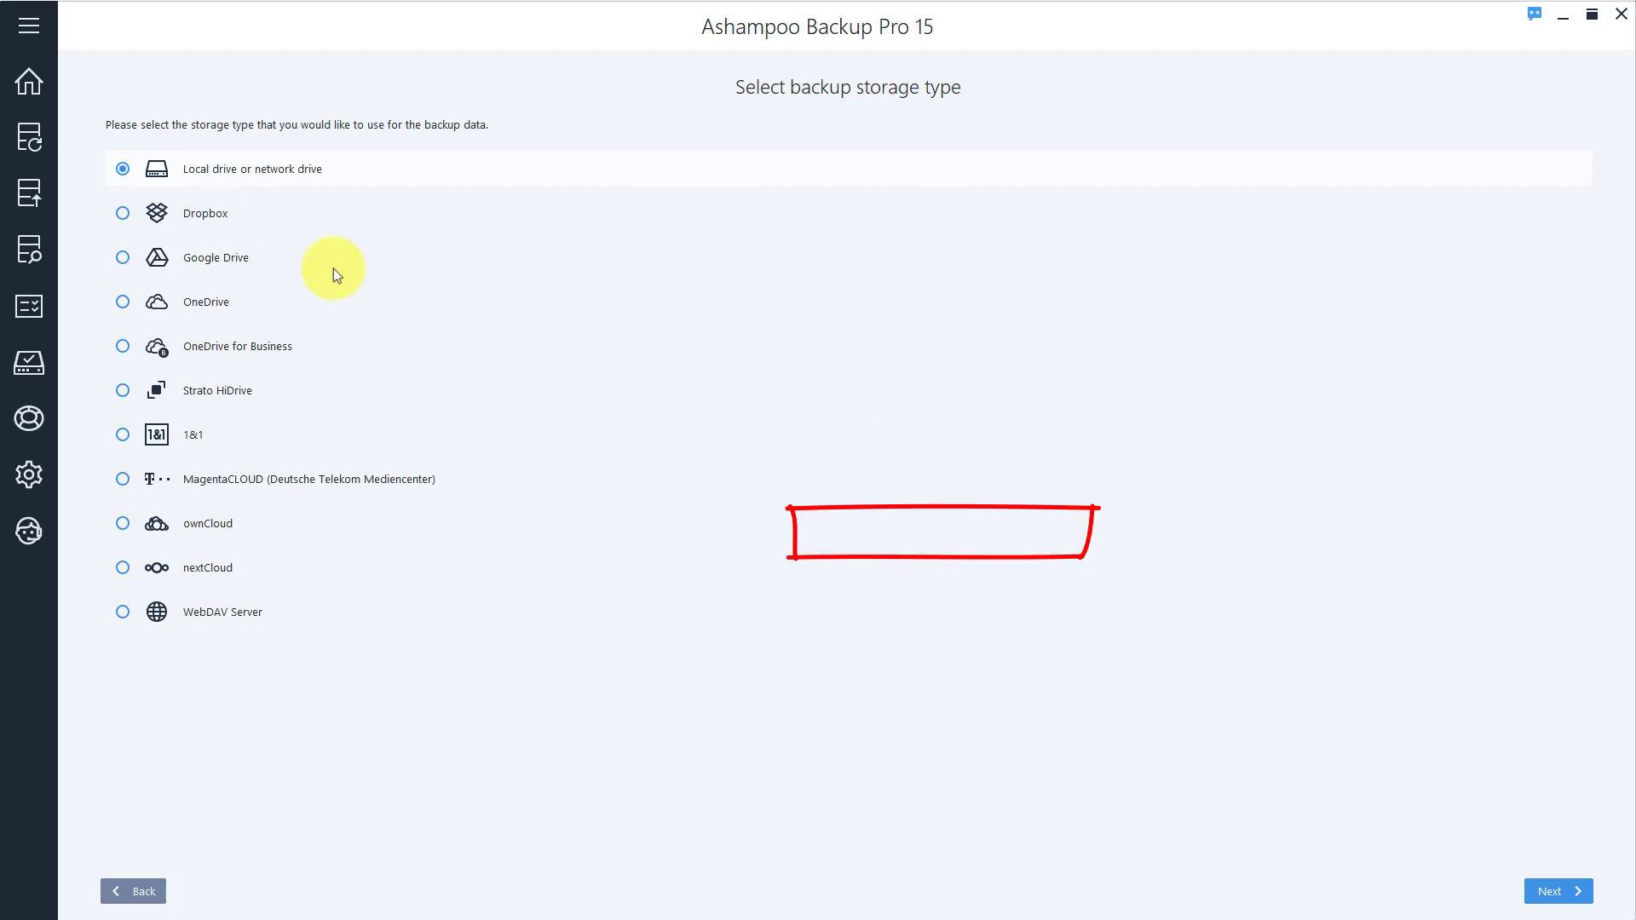
click(1559, 894)
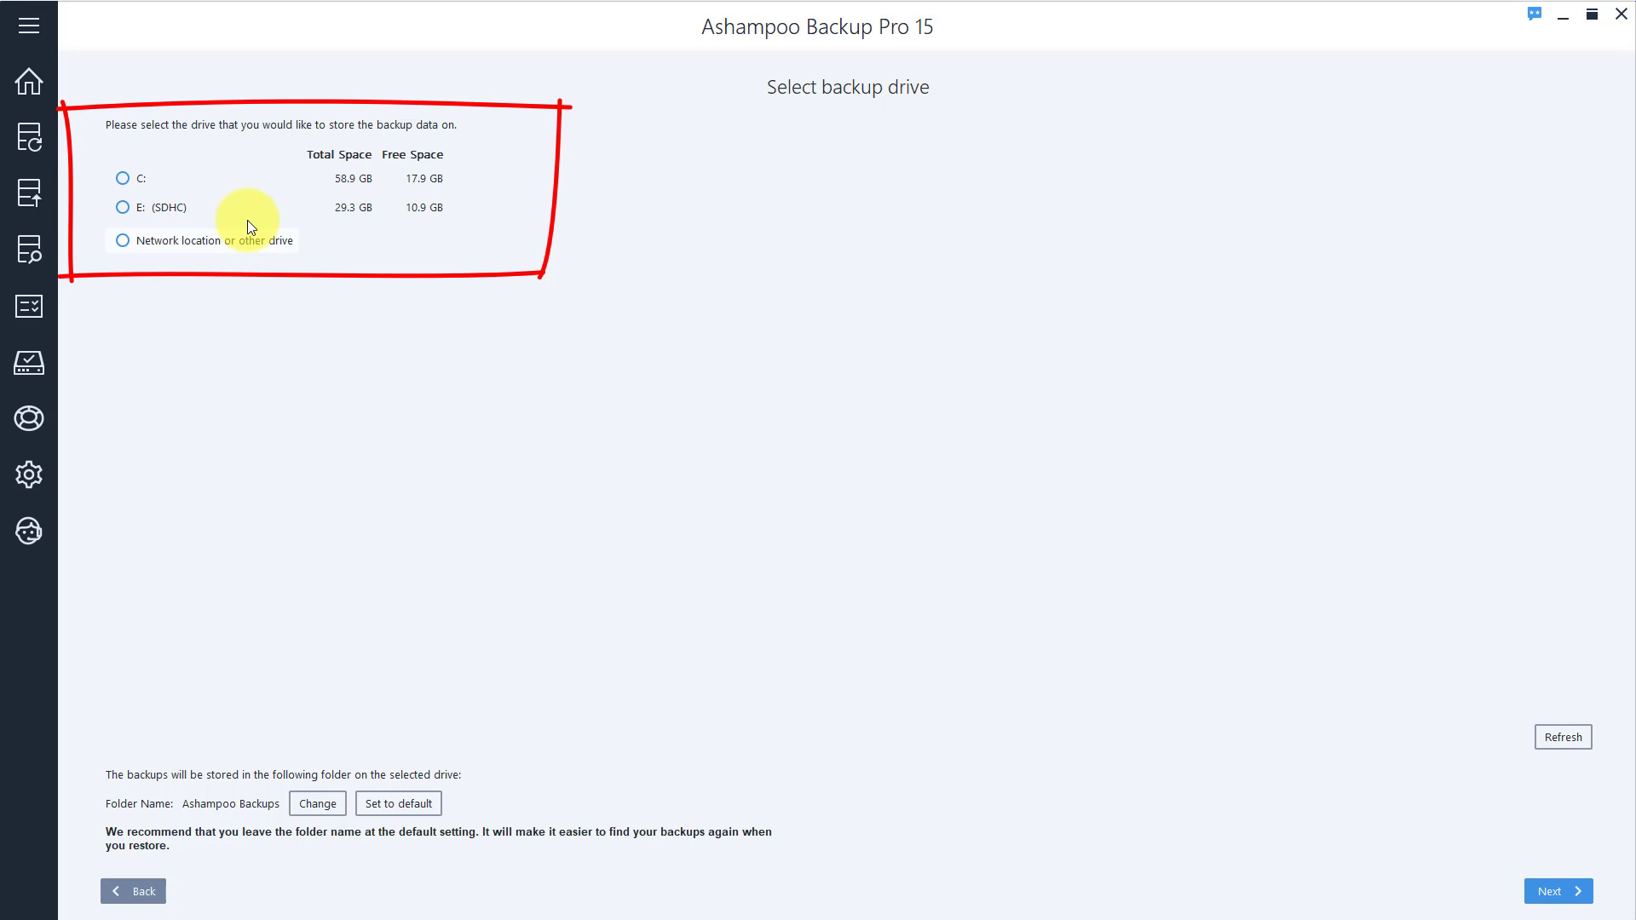
click(191, 207)
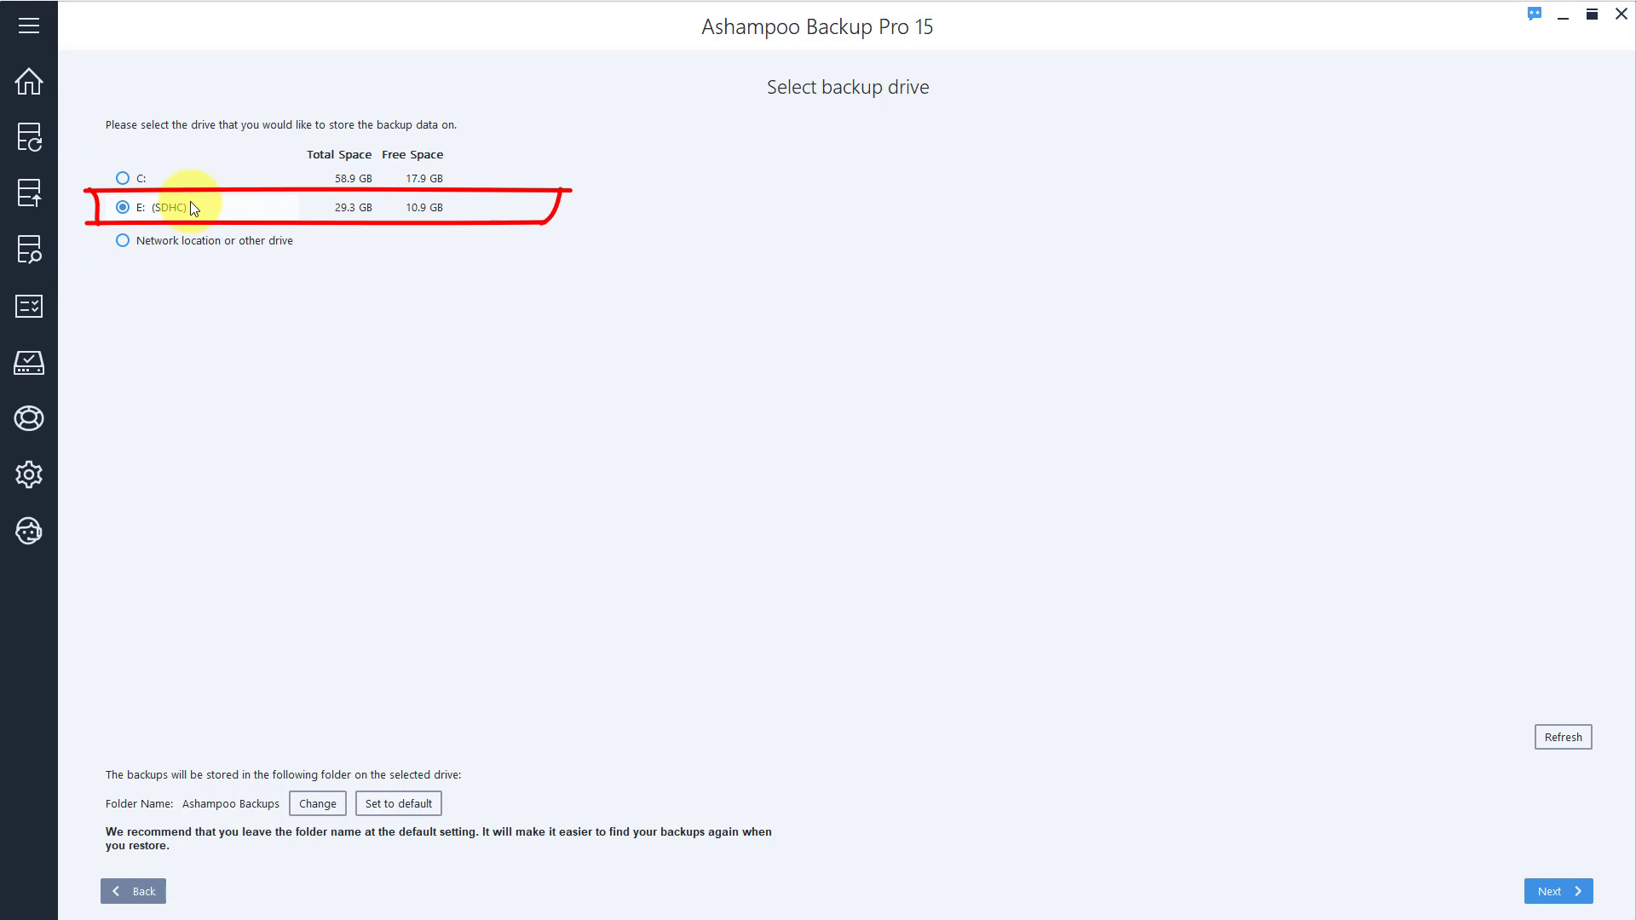
click(1579, 892)
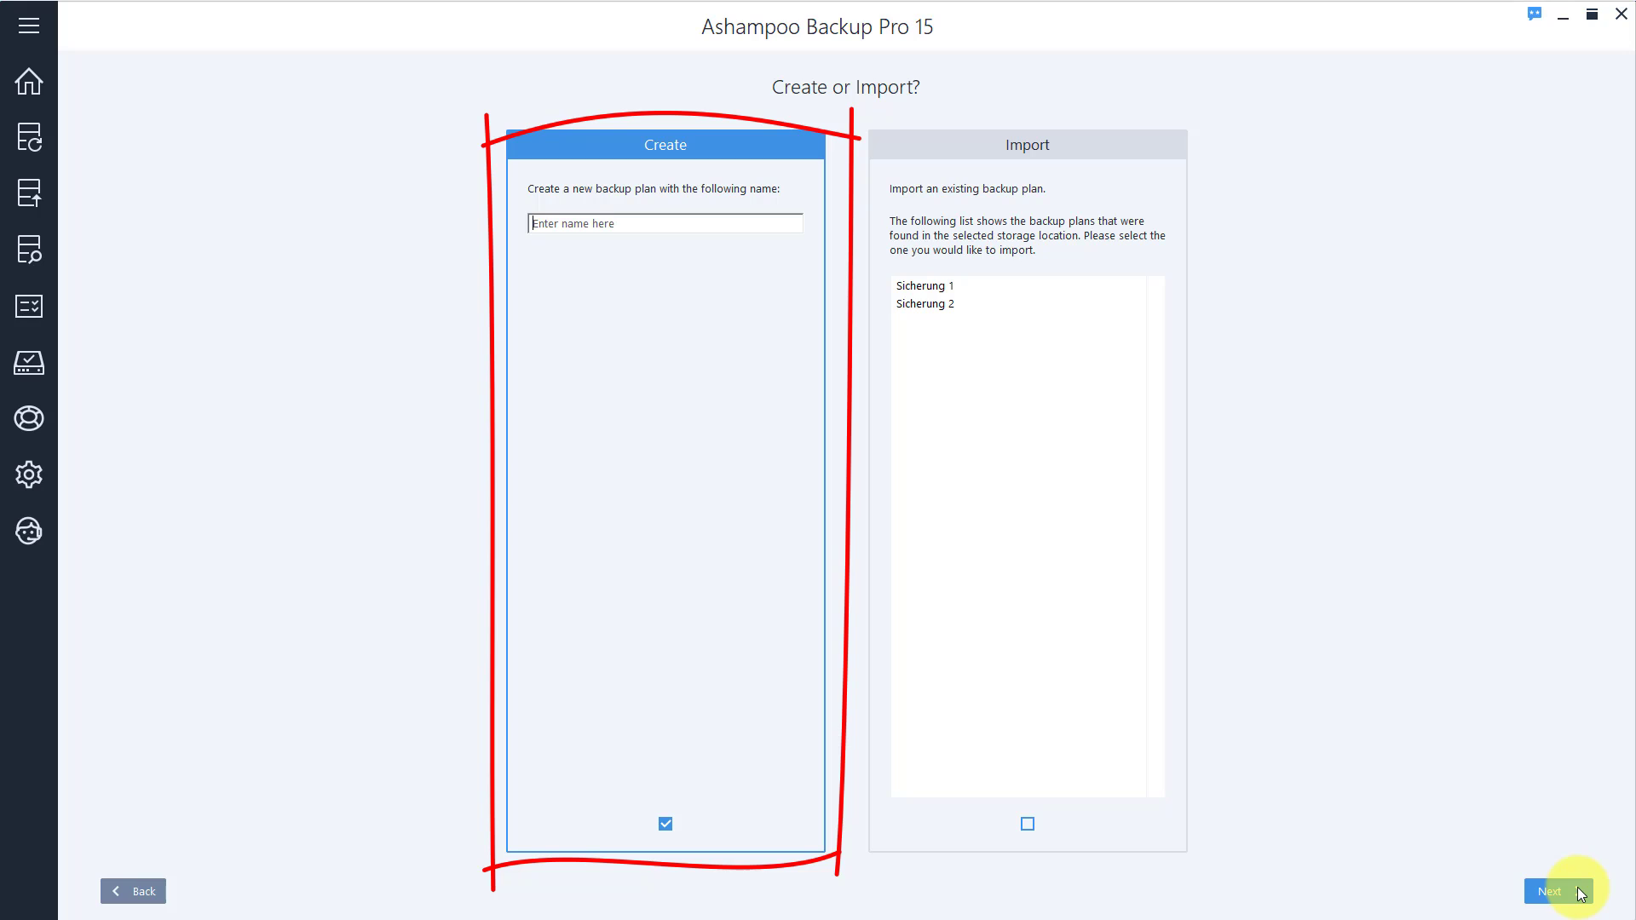
Step: Name the backup plan 'Daily Documents USB' and confirm it
text(Daily Docu)
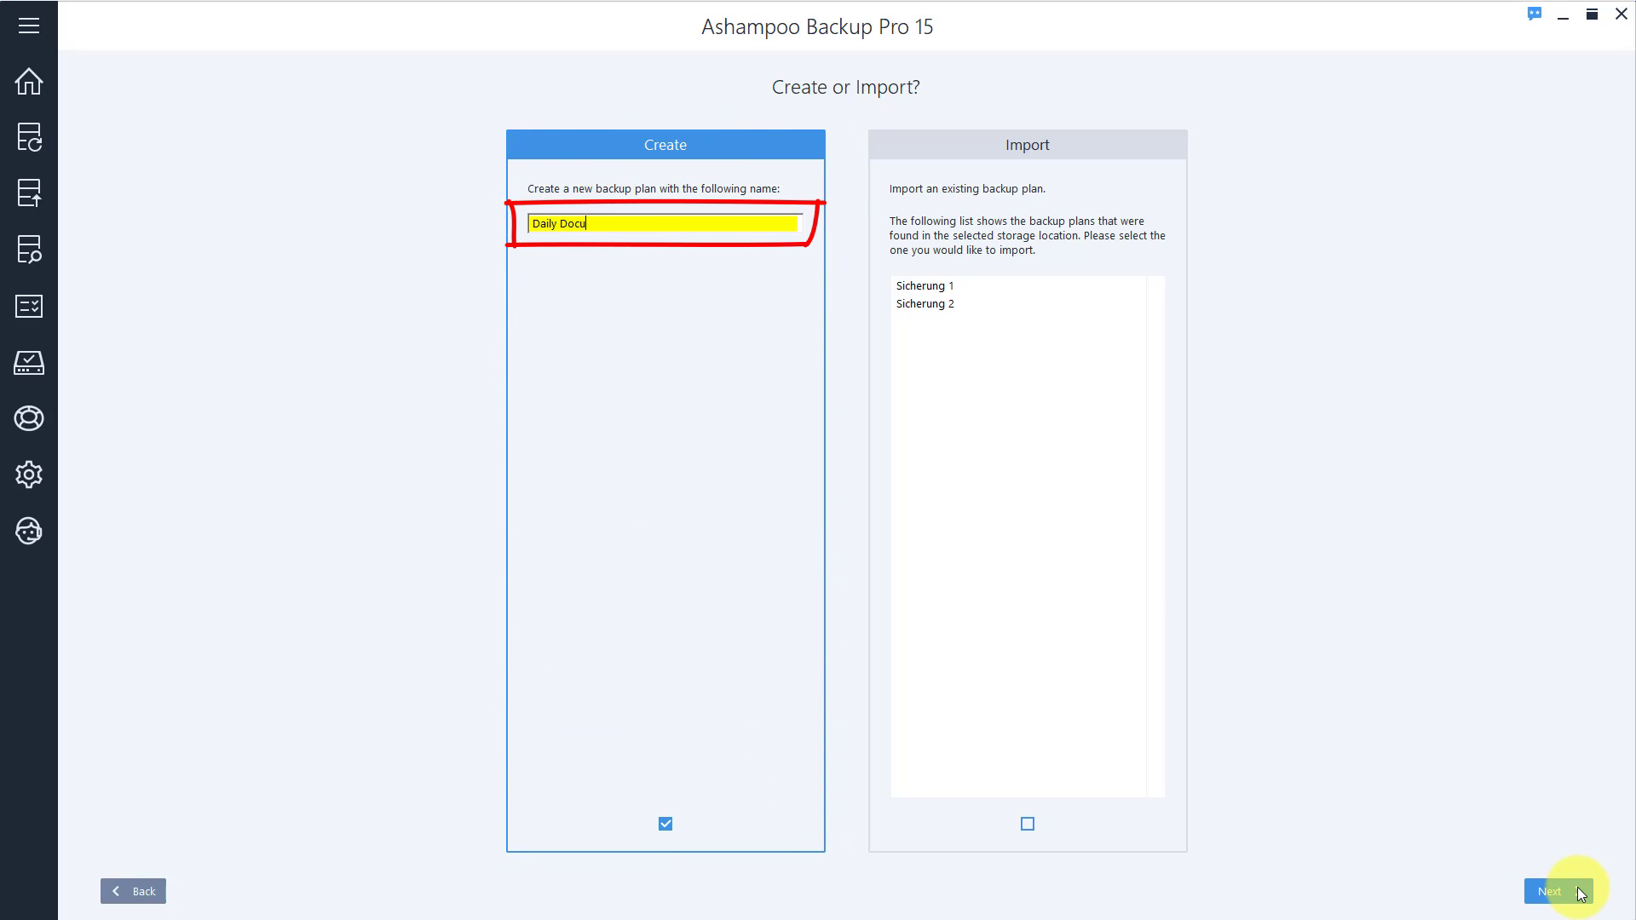
text(ments USB)
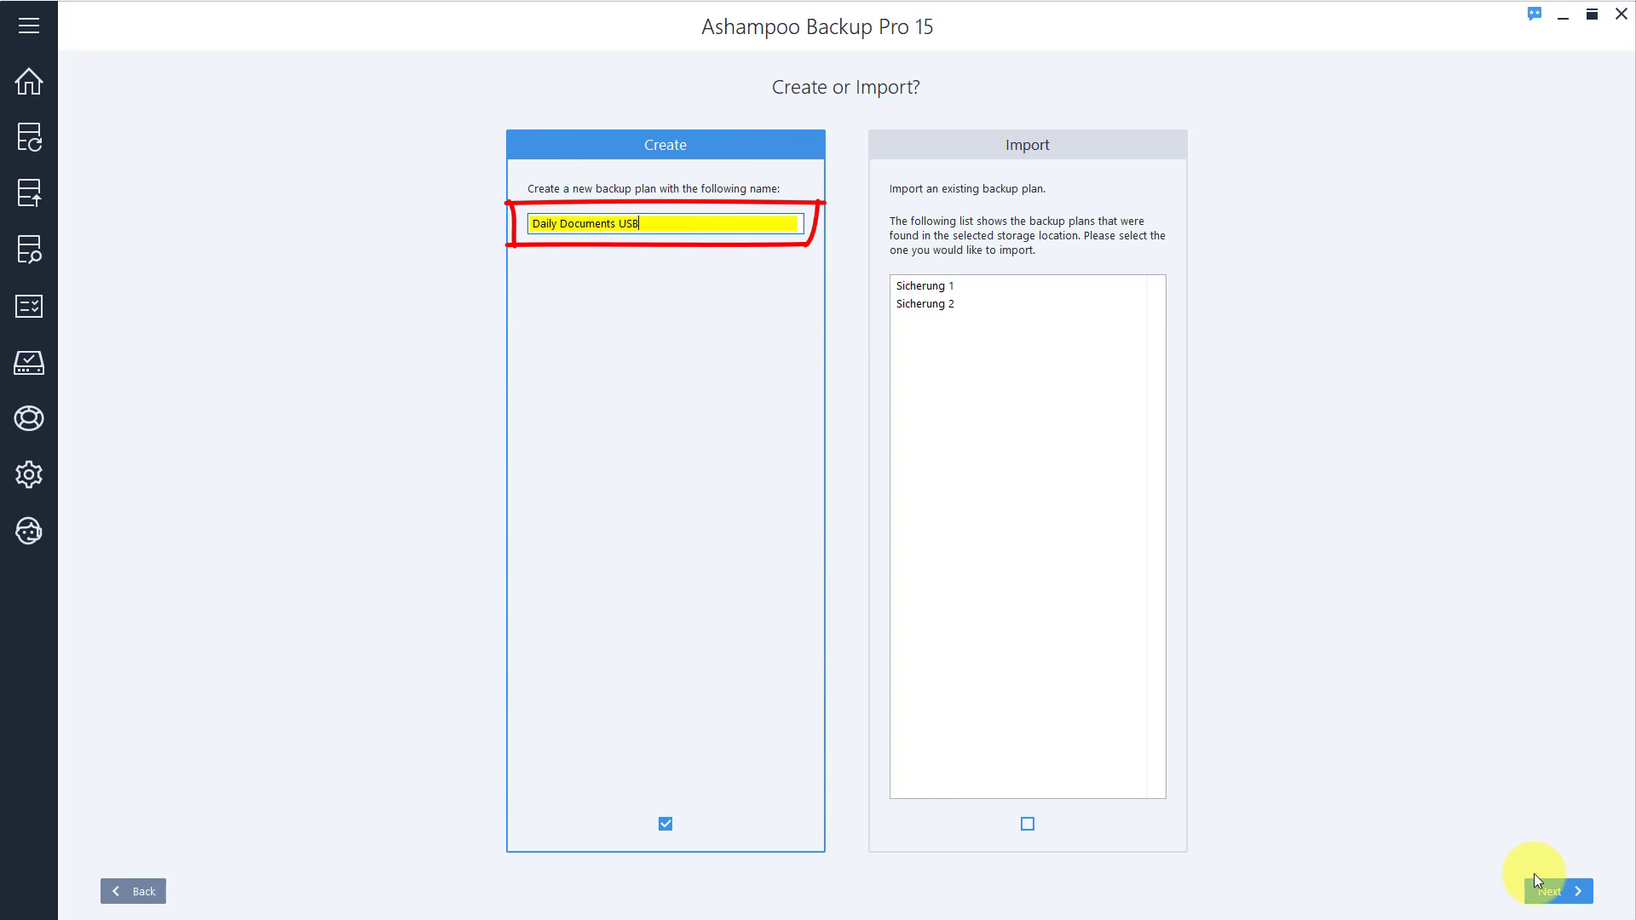
click(1532, 886)
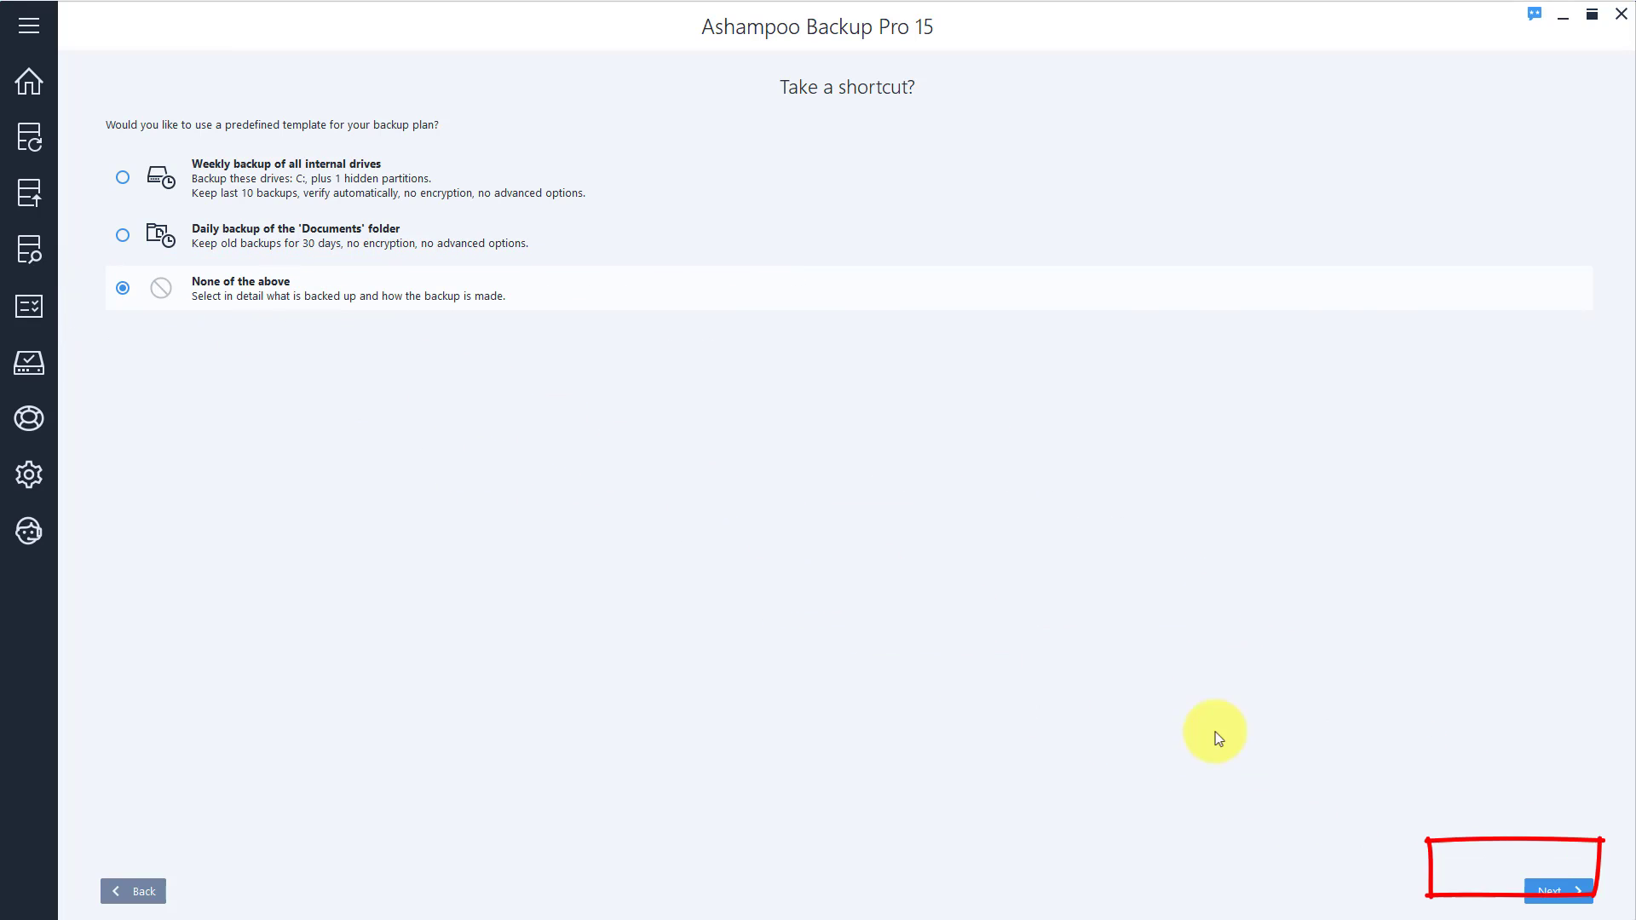
Step: Skip the templates and back up individual files/folders in the more efficient format
click(1575, 901)
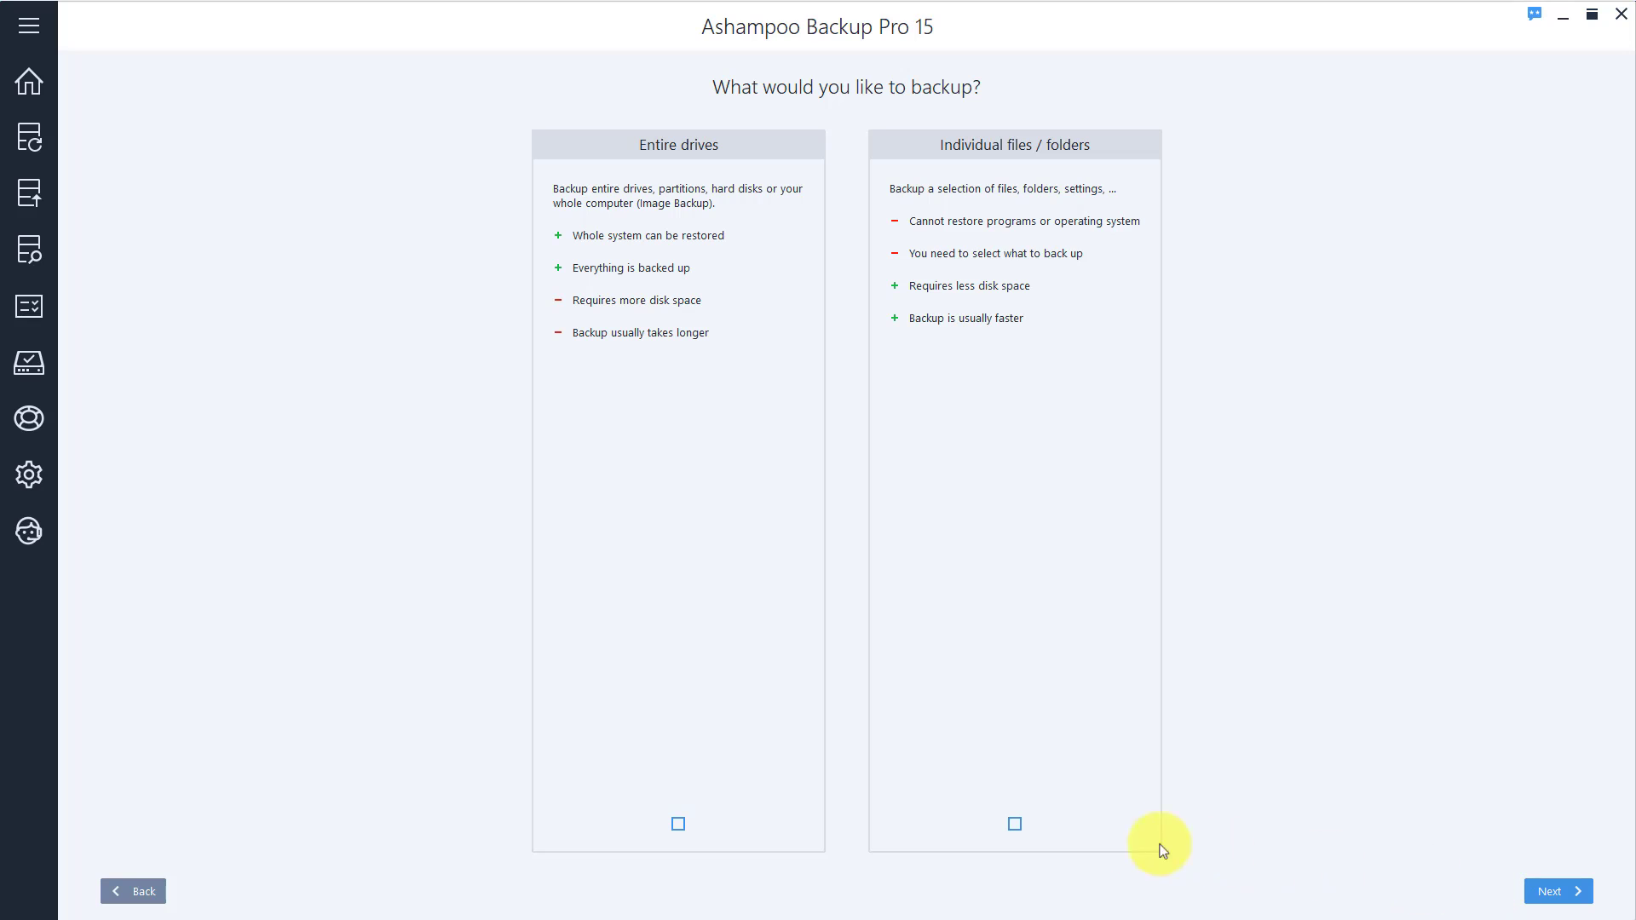
click(1007, 825)
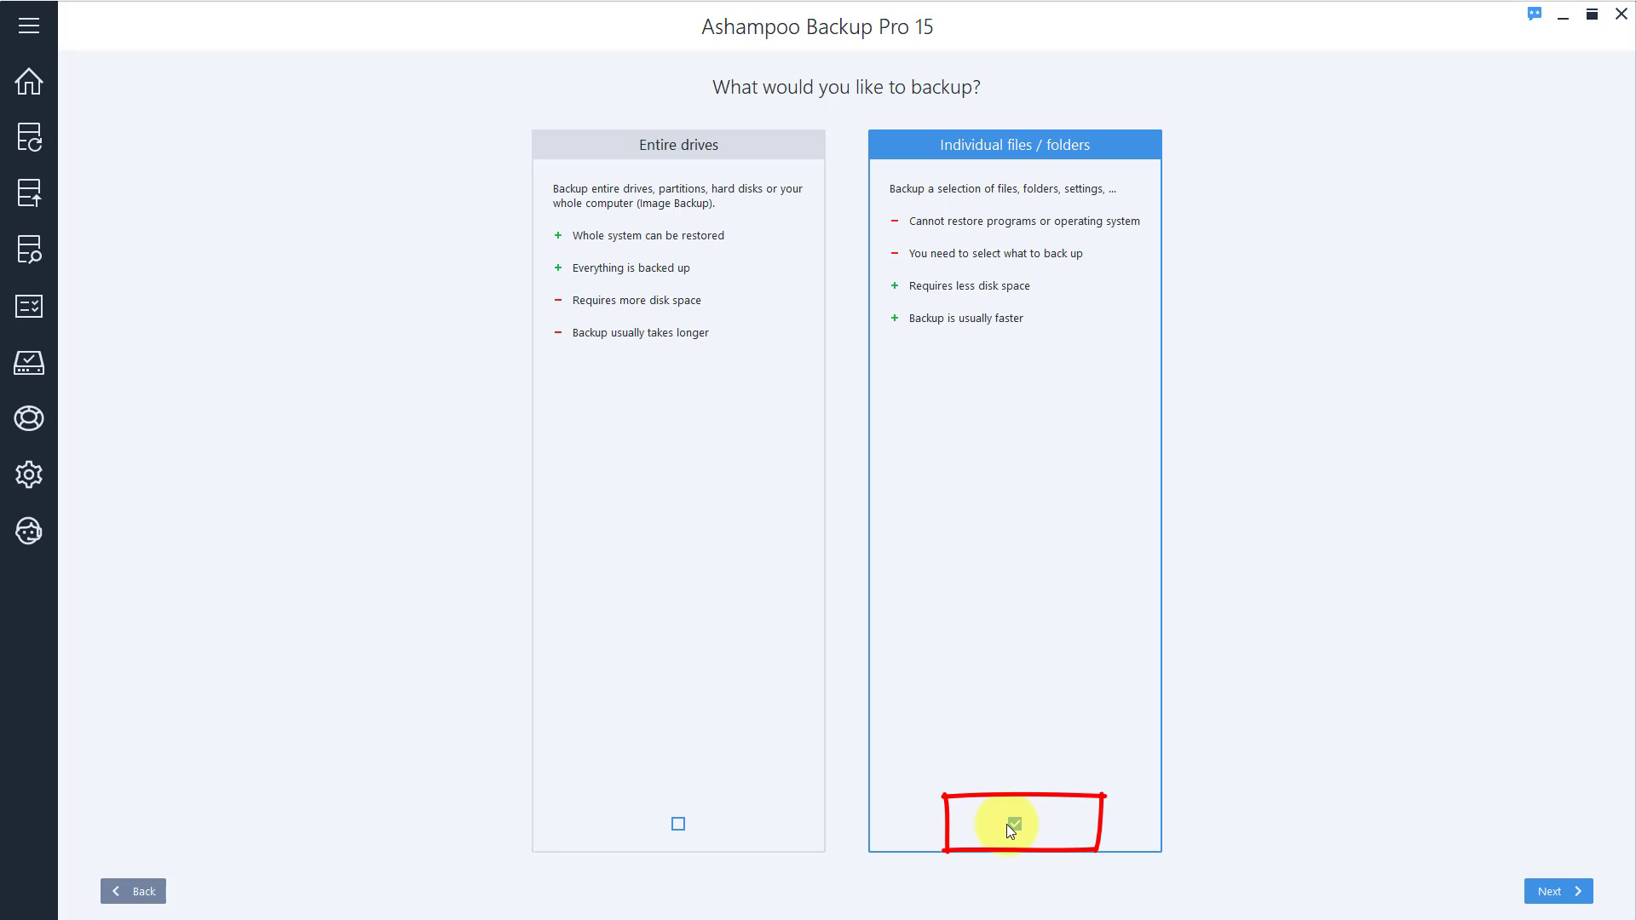
click(1570, 886)
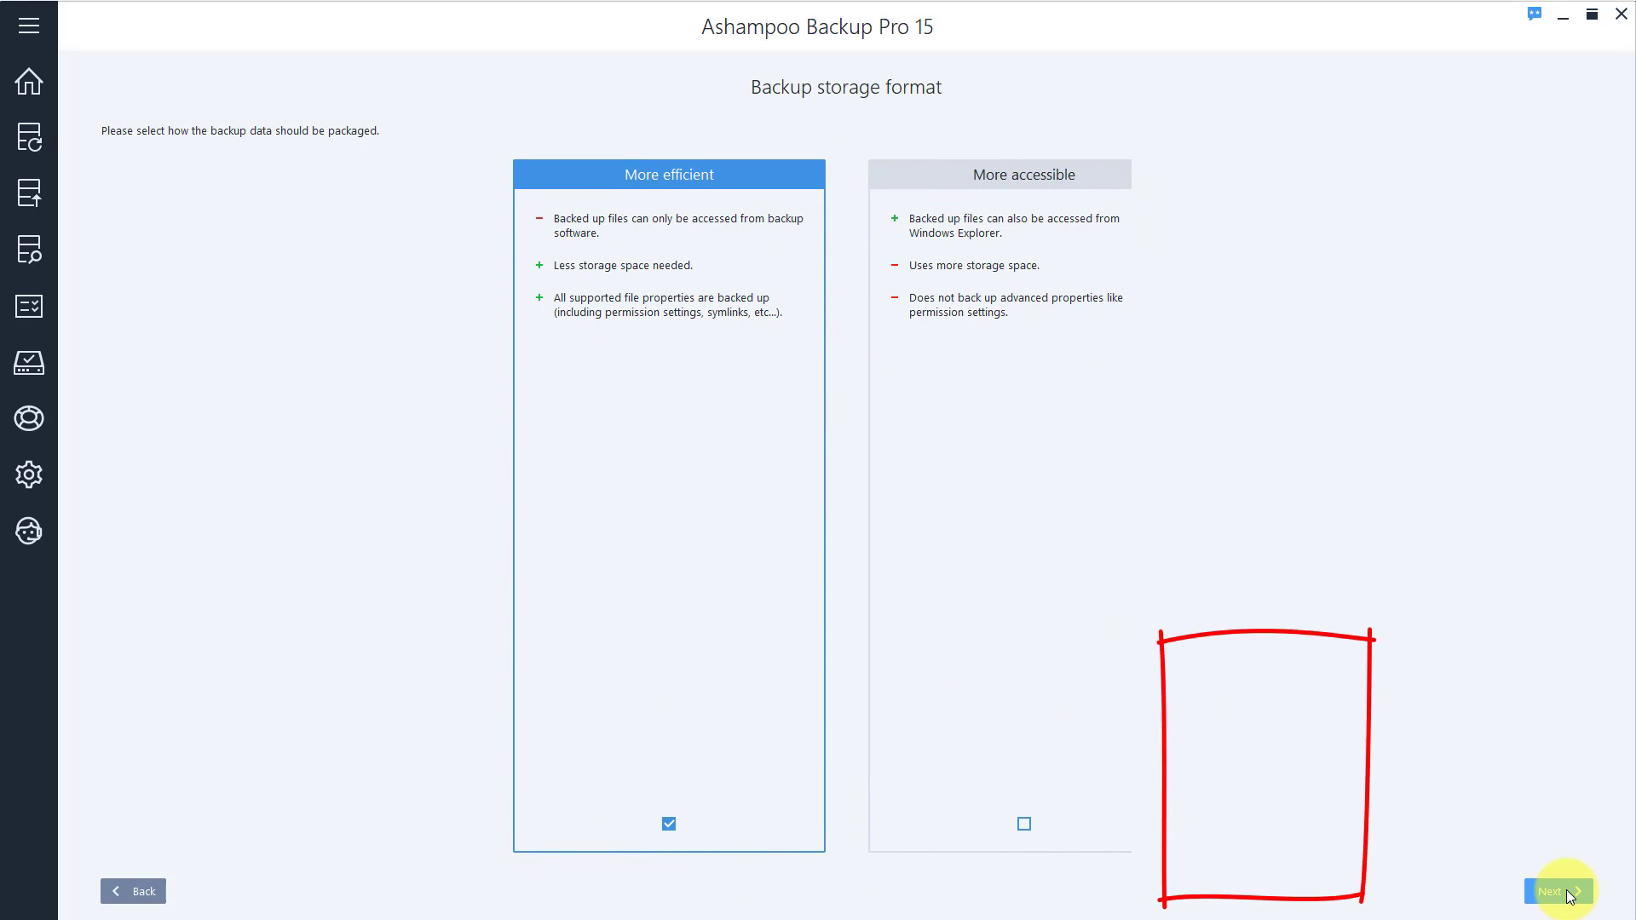
click(1566, 892)
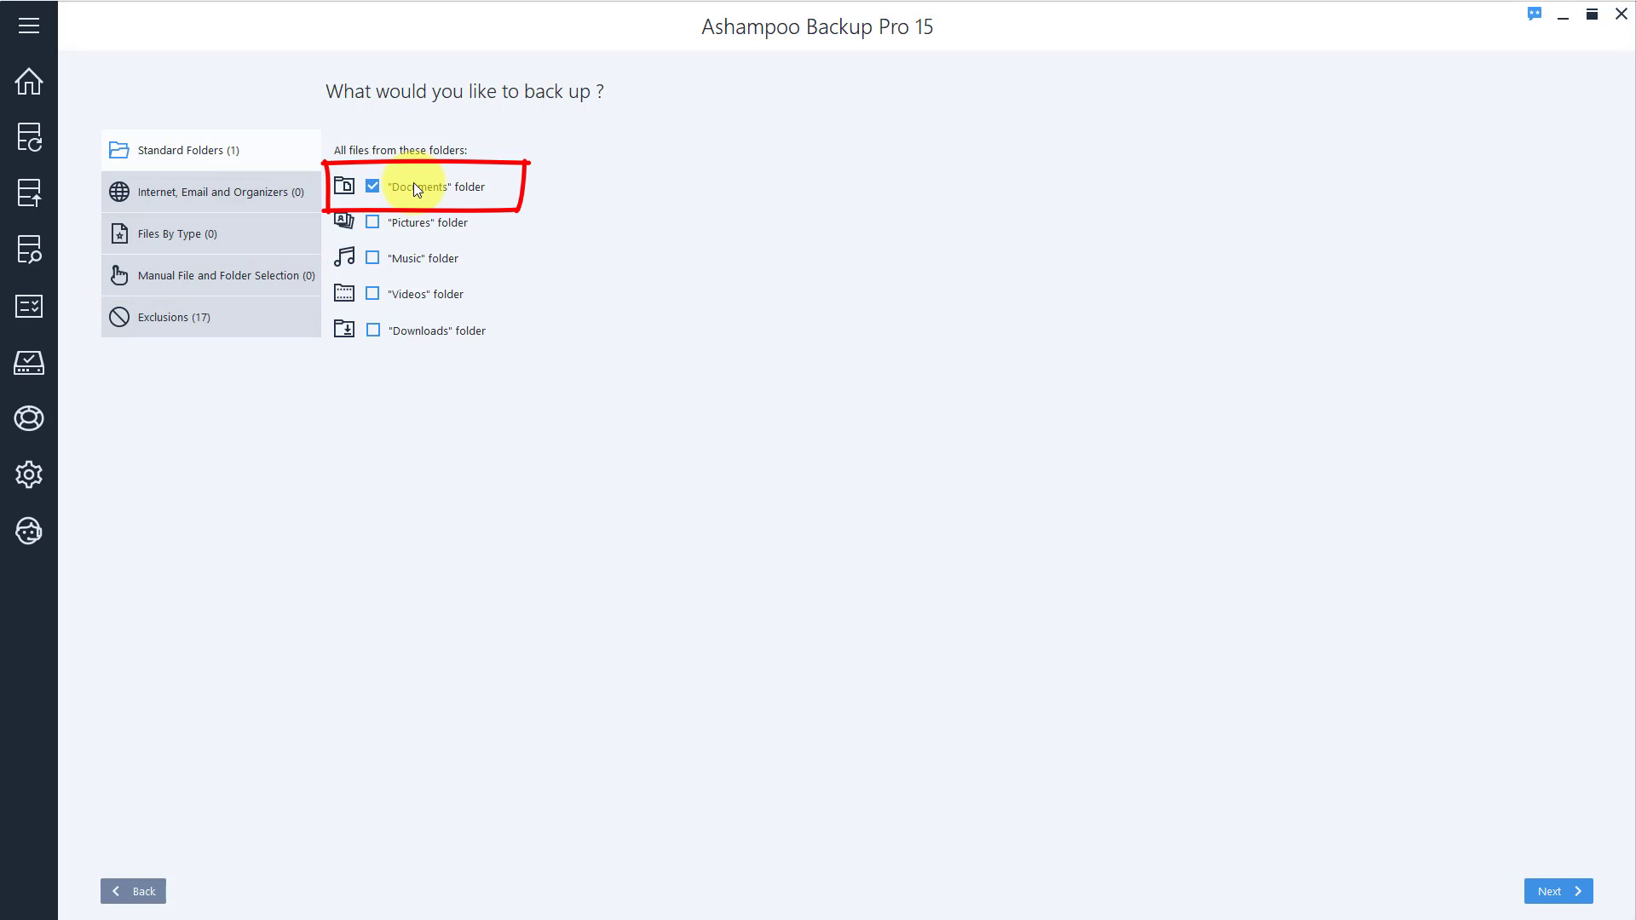
Step: Confirm the Documents folder, leave the backup unencrypted, and schedule it daily at 13:00
click(1545, 887)
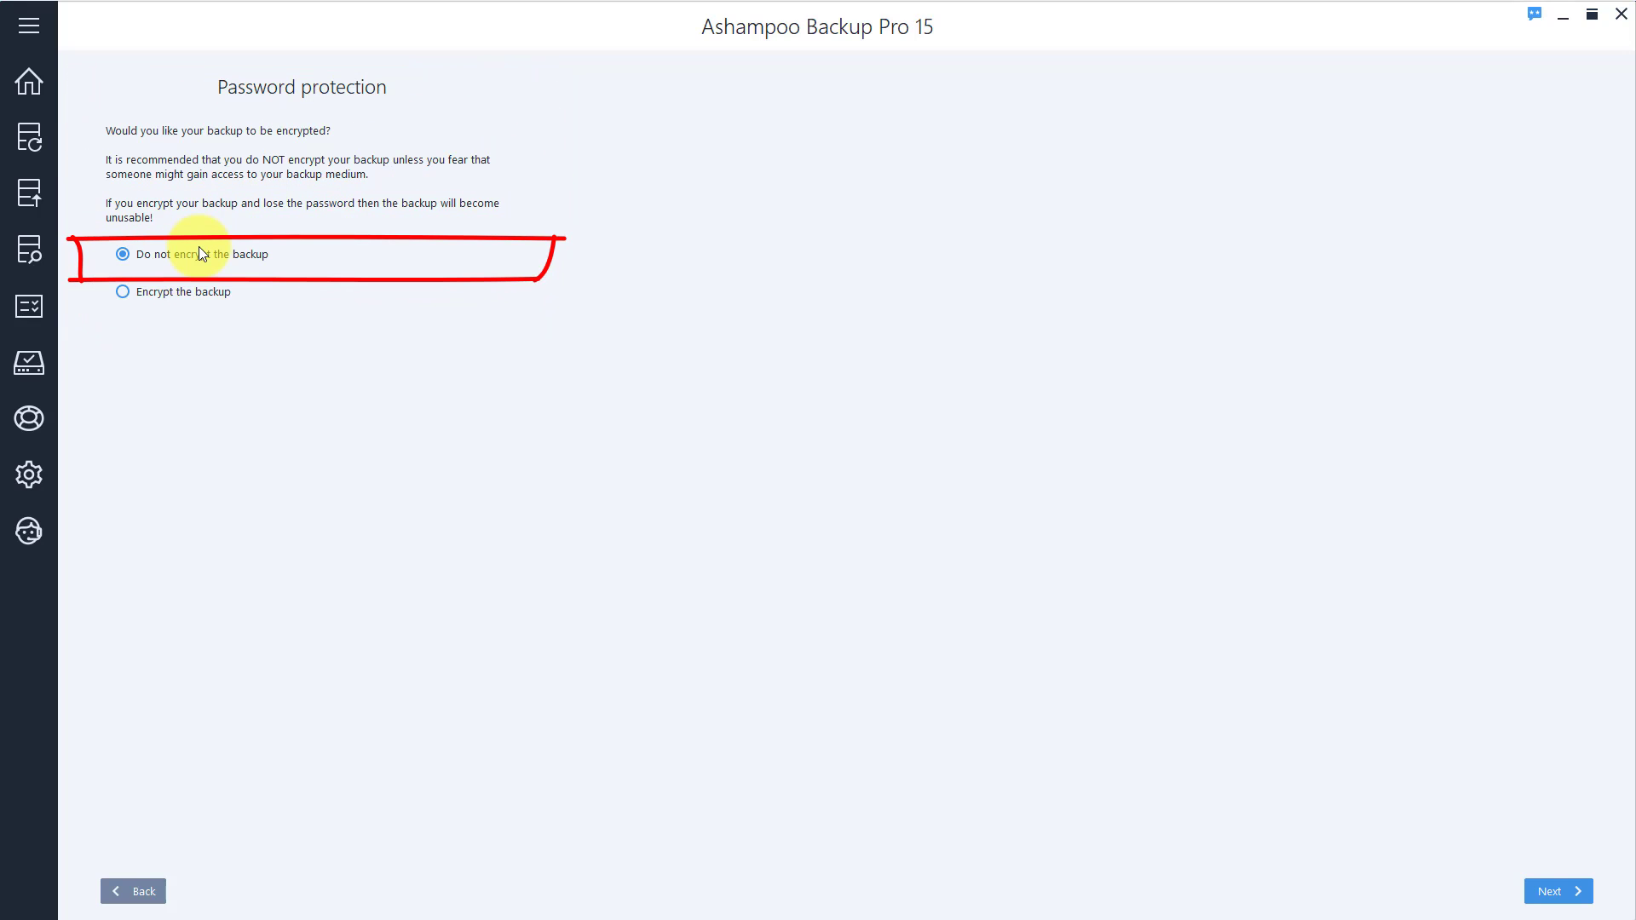
click(1572, 886)
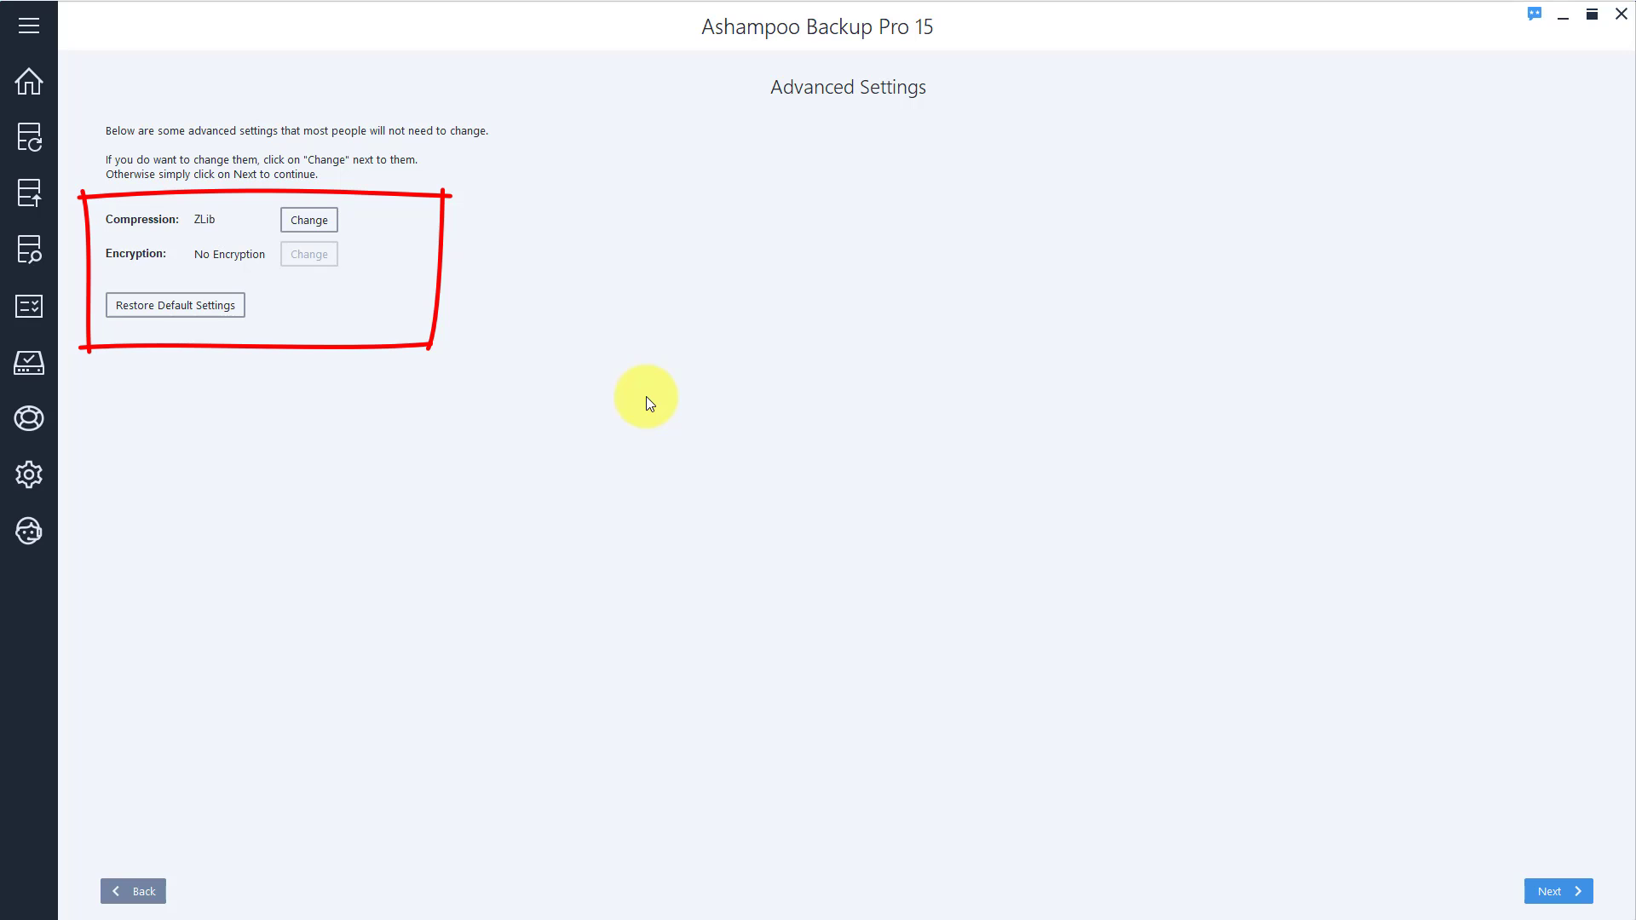
click(1580, 892)
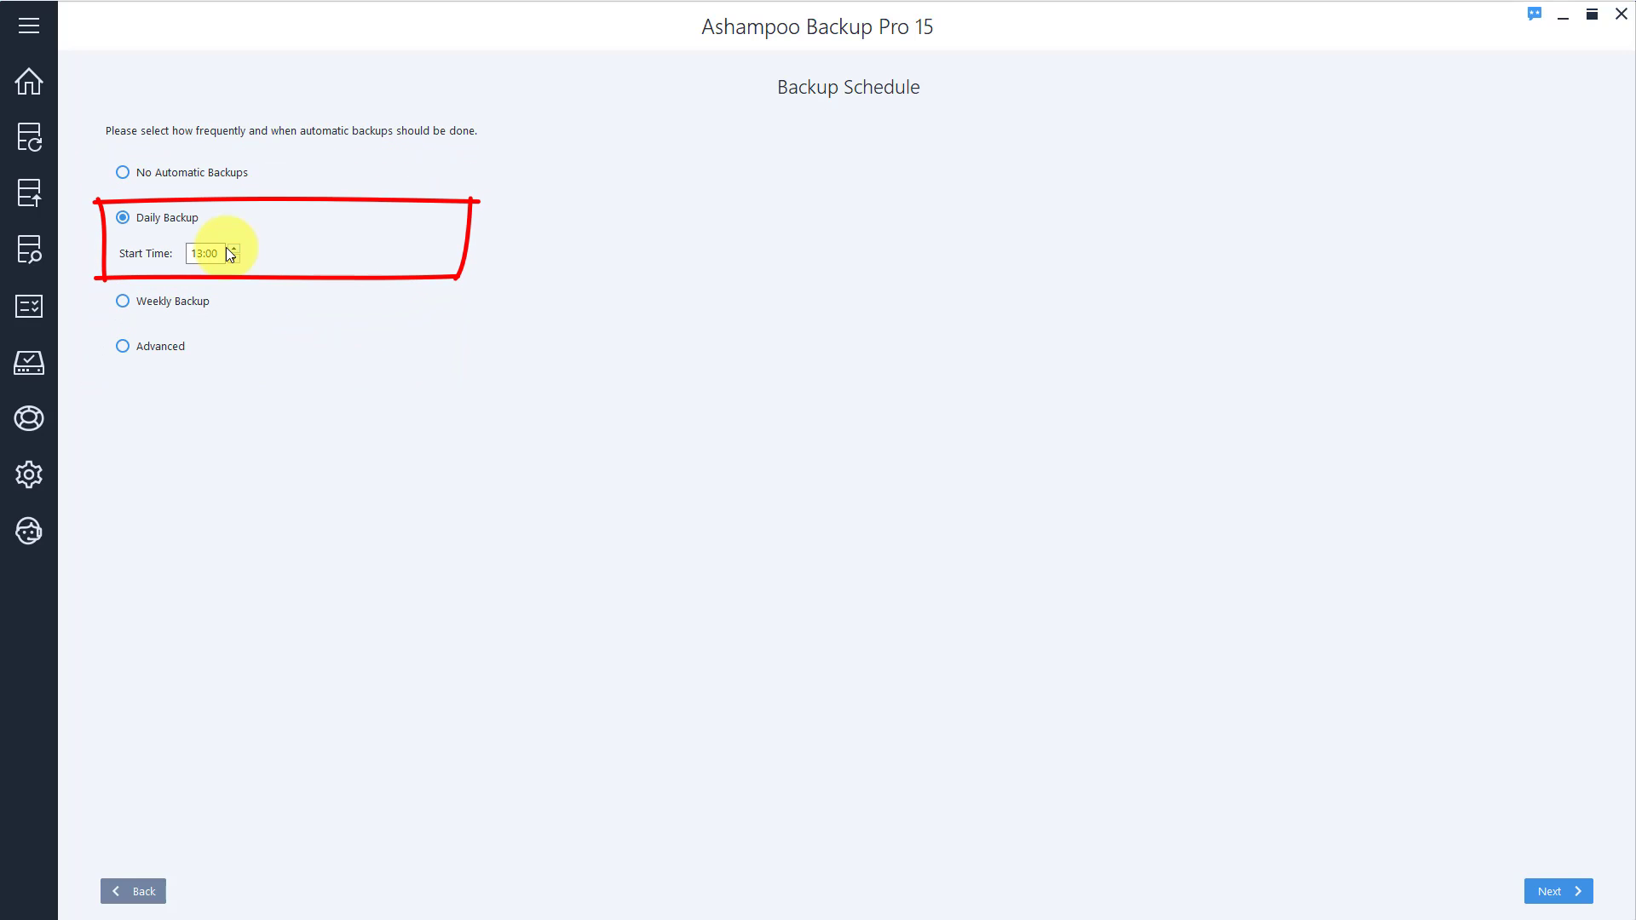
click(1556, 891)
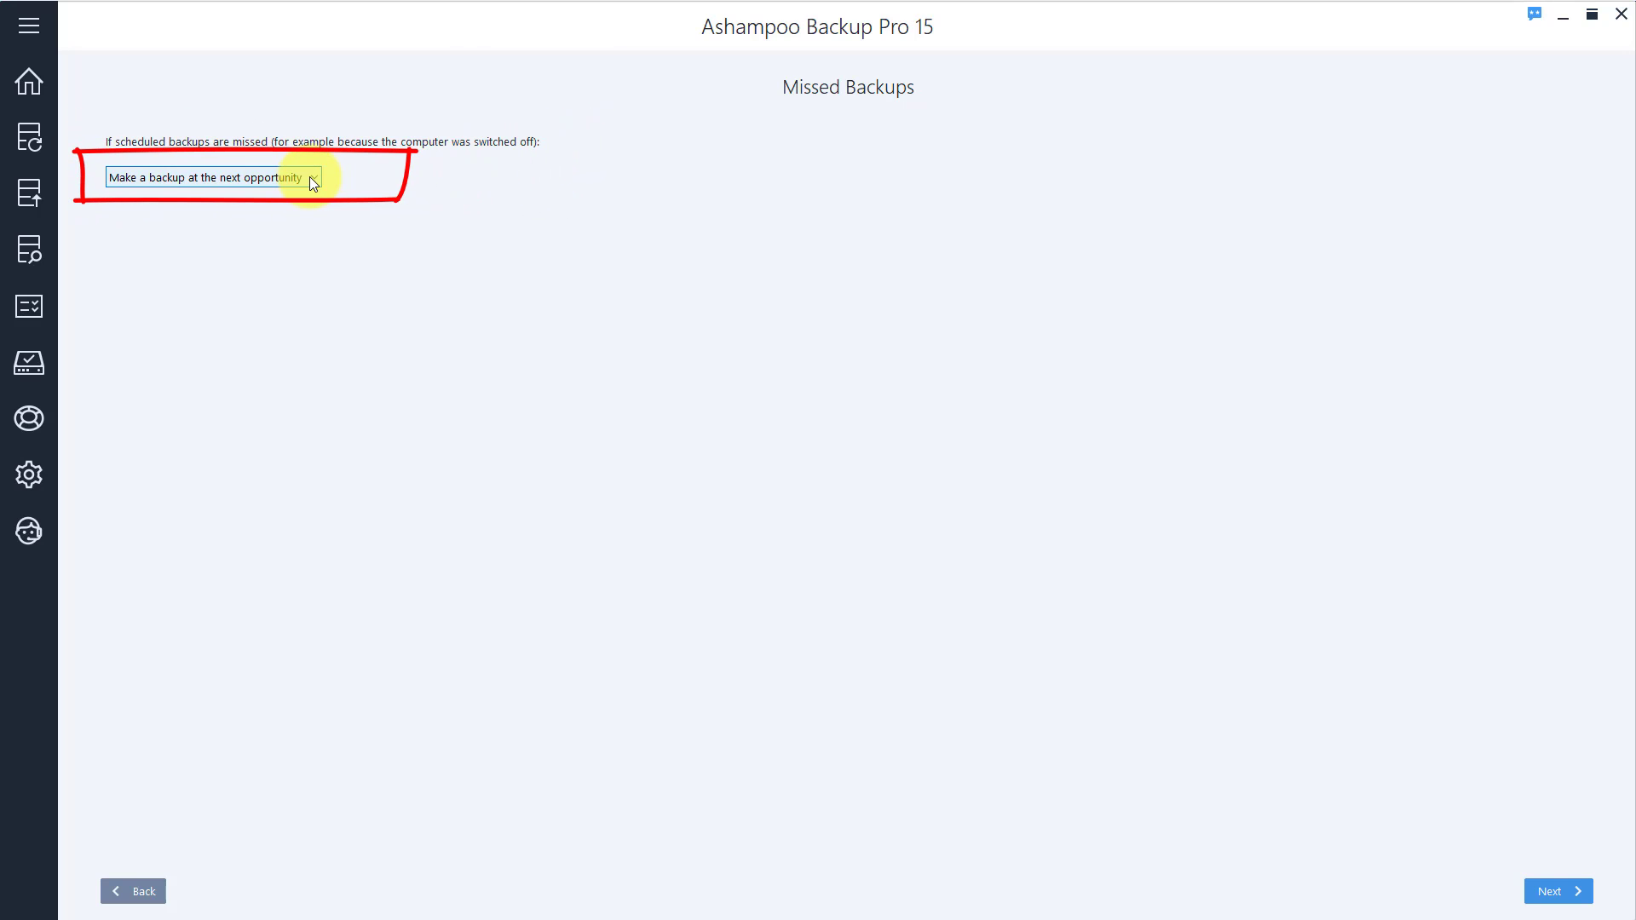
Step: Accept default missed-backup, power, verification, report and email settings with 30-day version history
click(1554, 892)
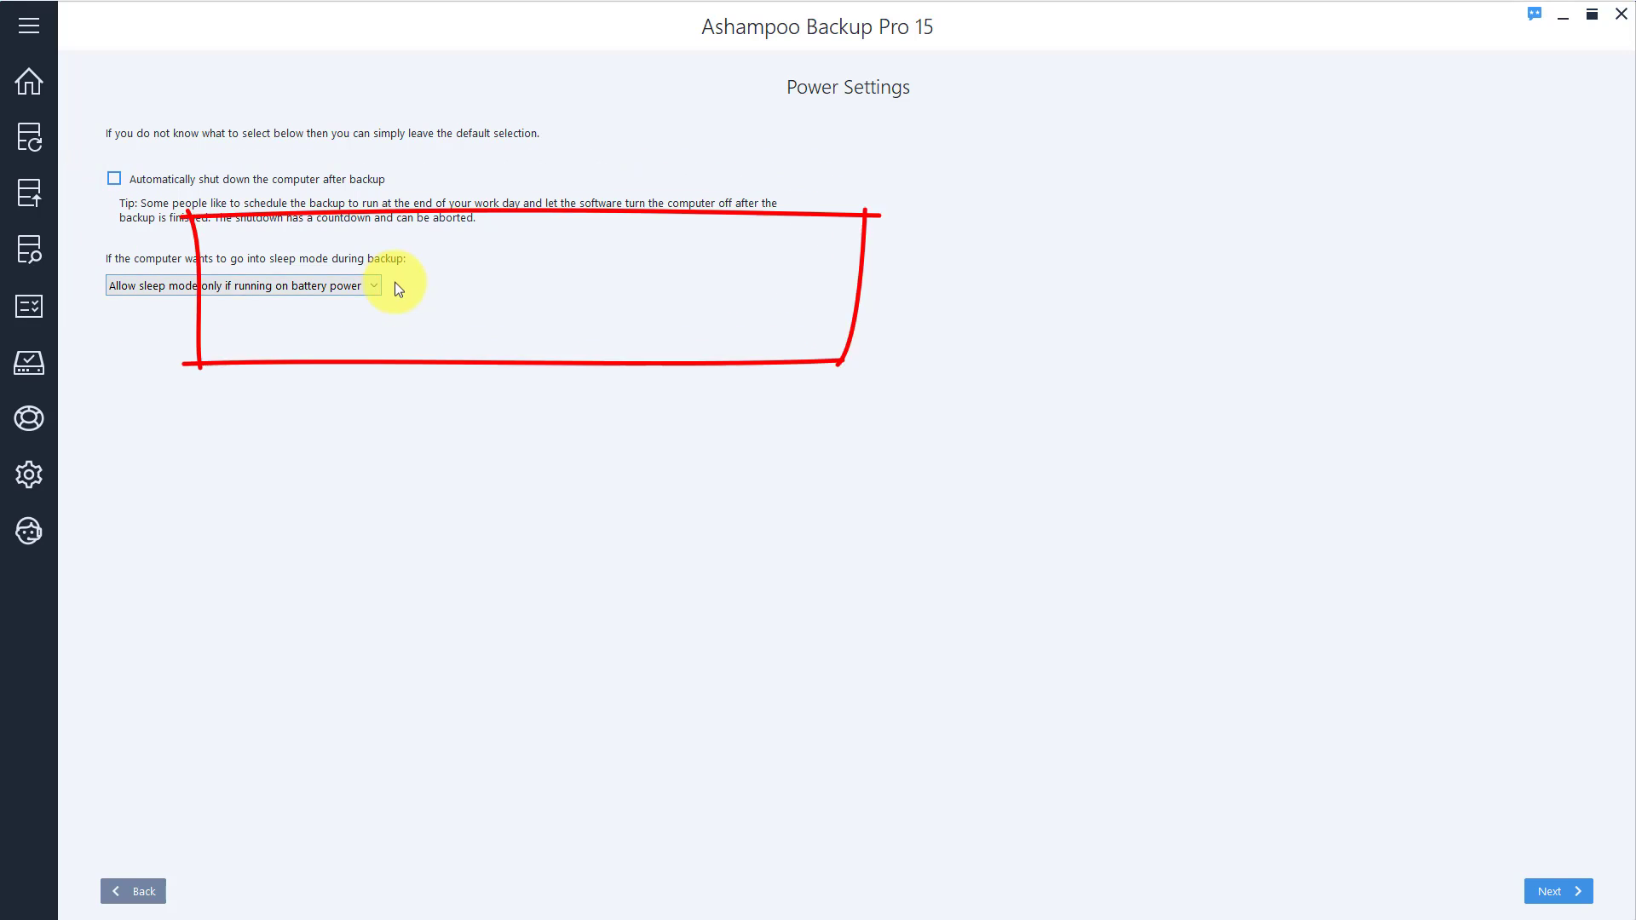
click(1558, 891)
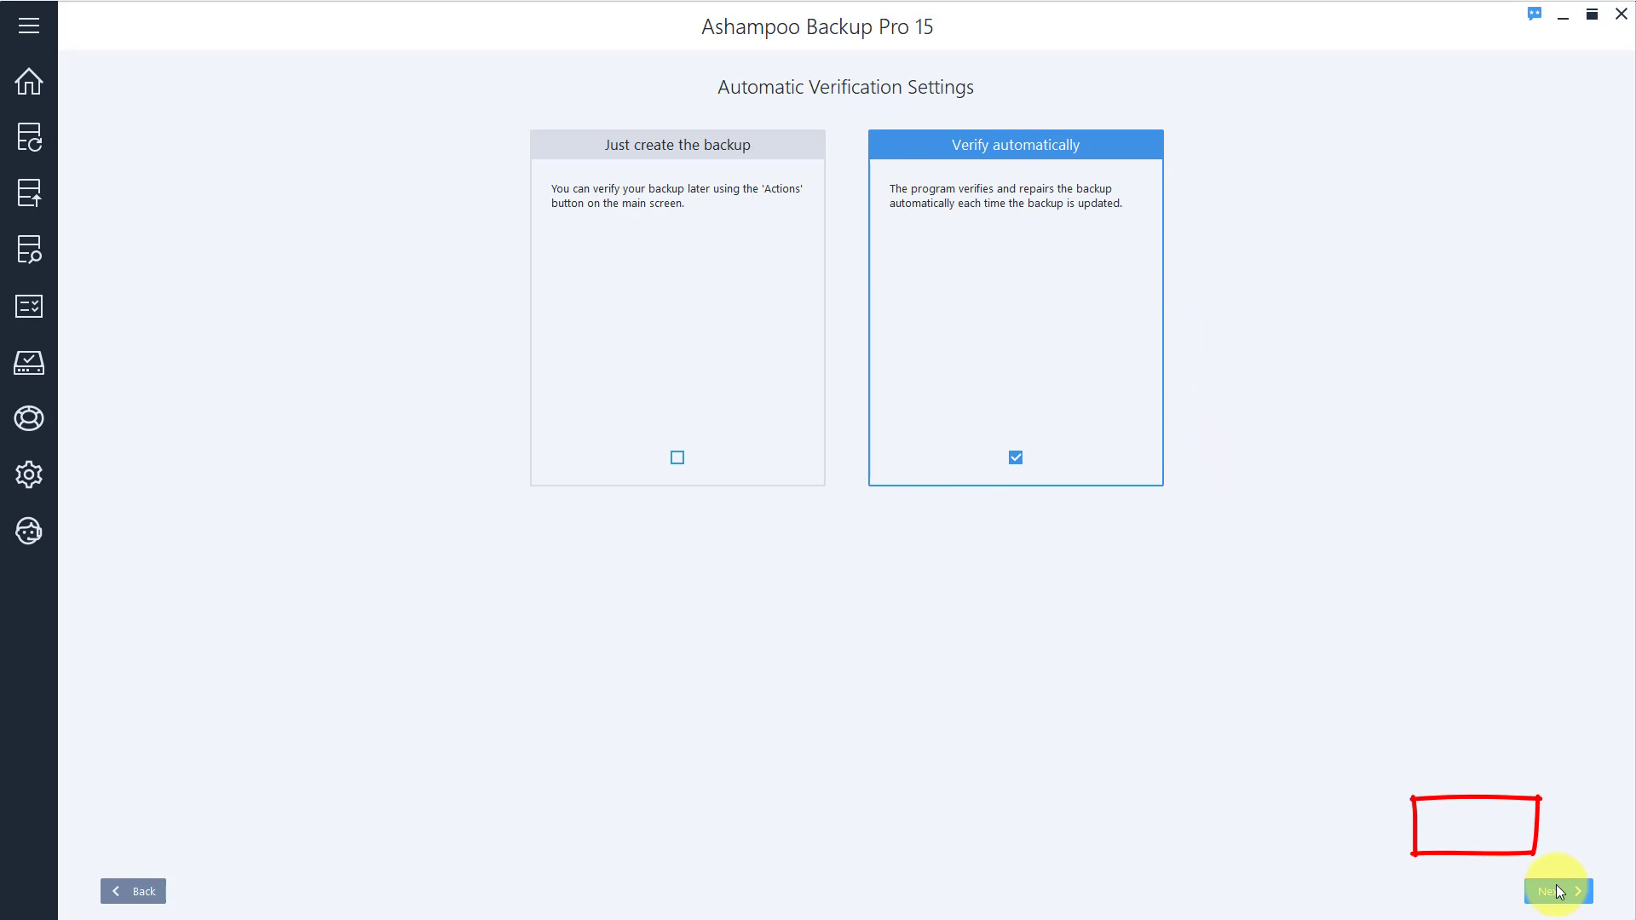
click(1571, 891)
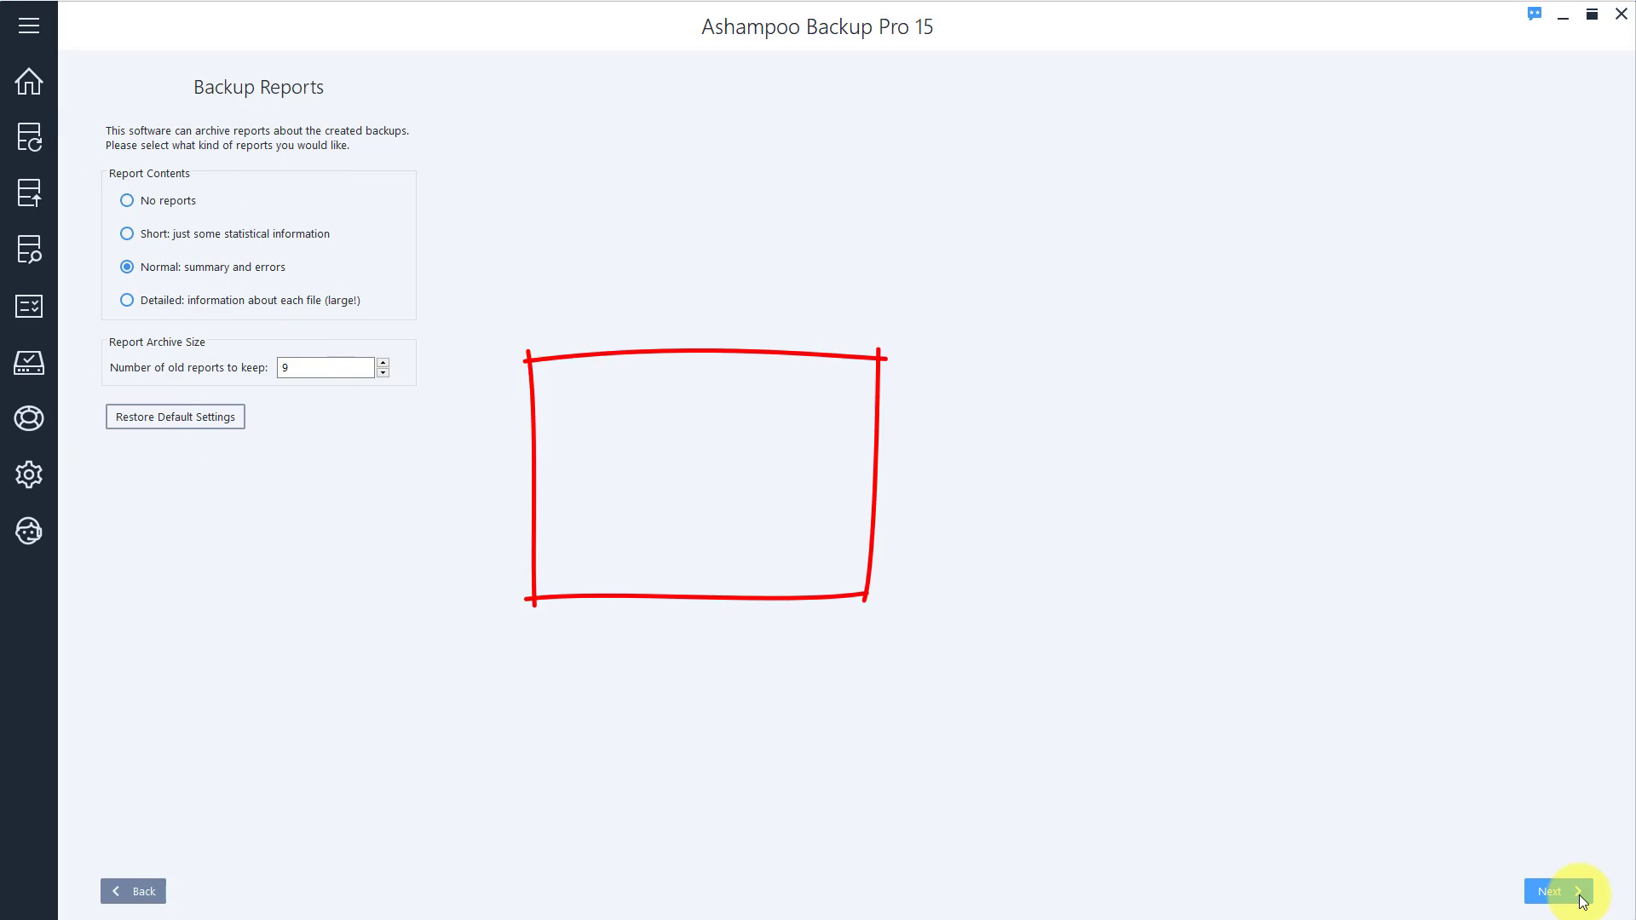
click(1577, 895)
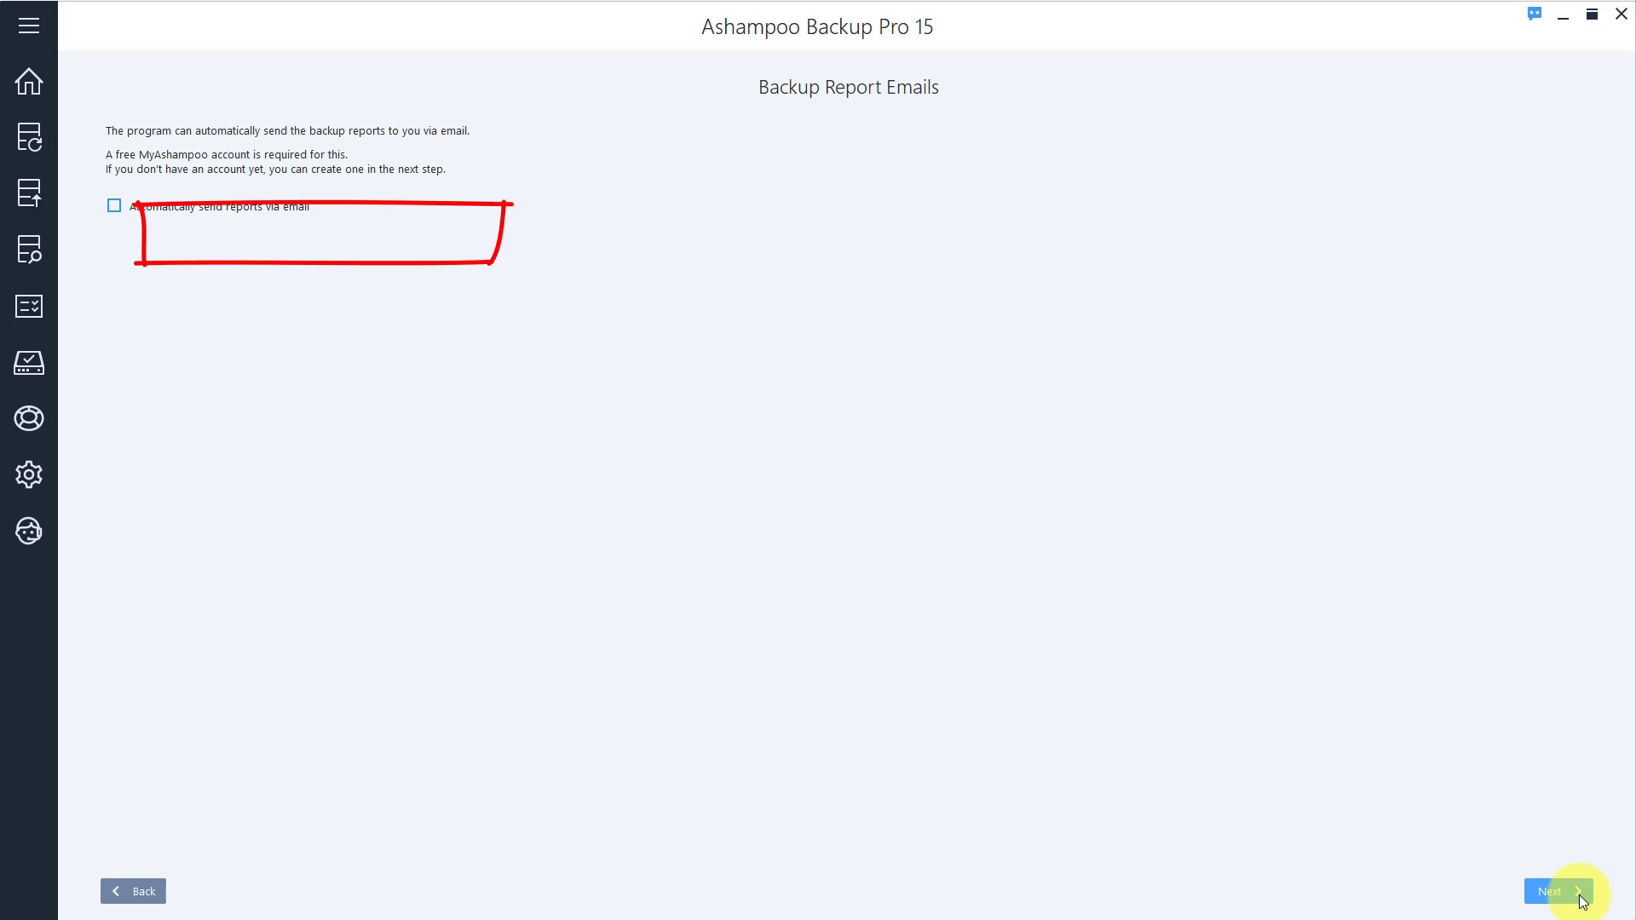
click(1578, 895)
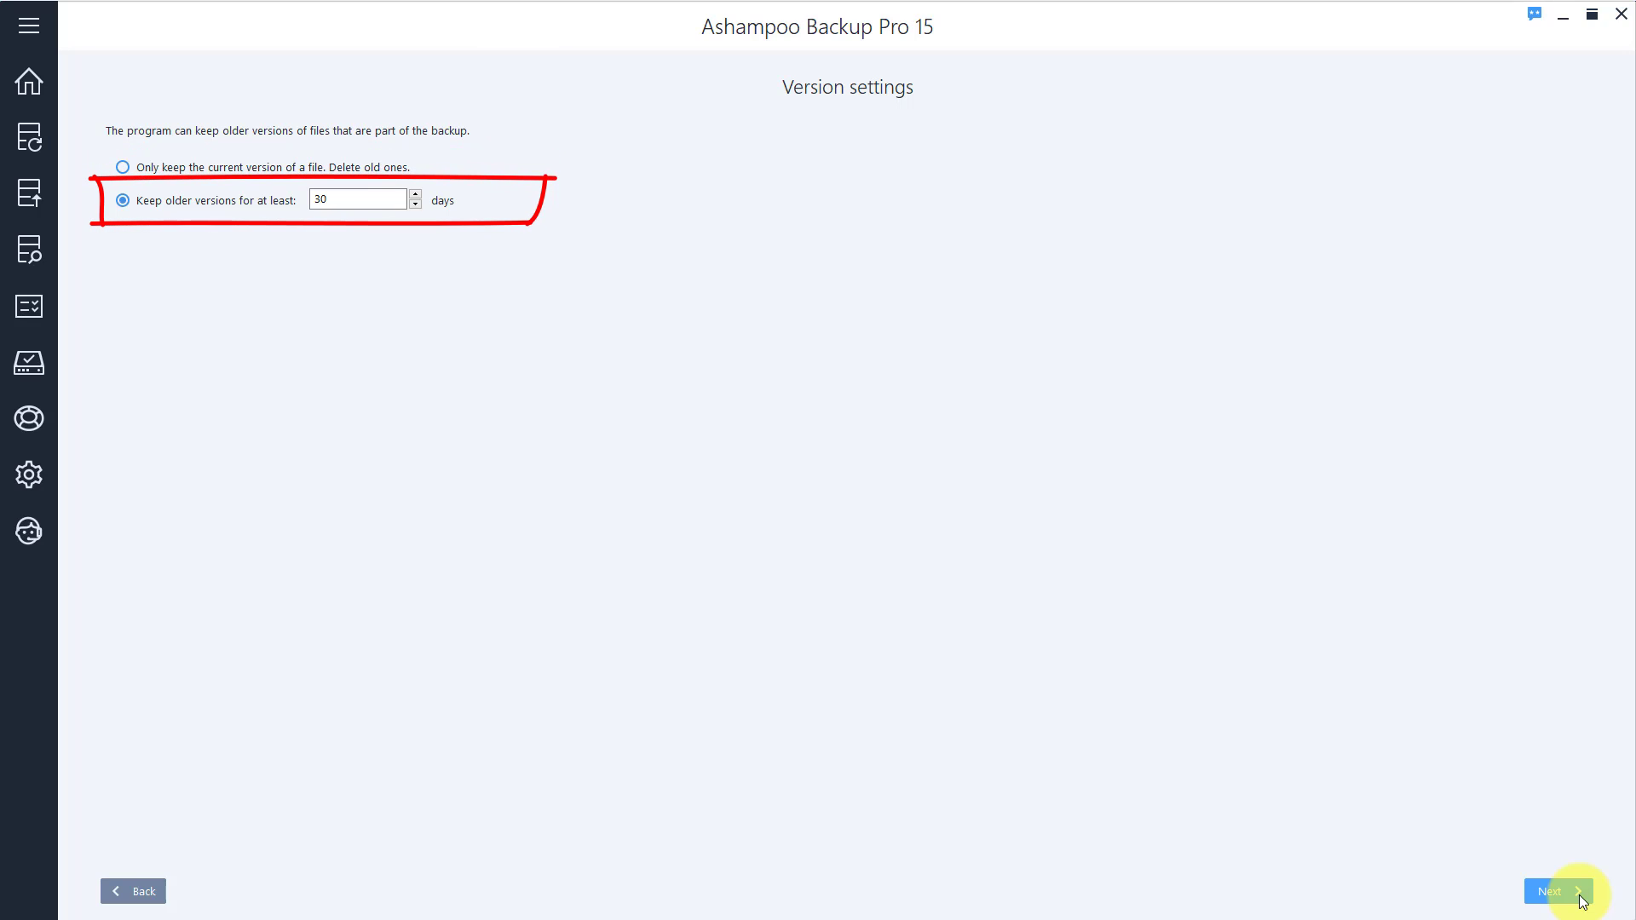
click(1578, 895)
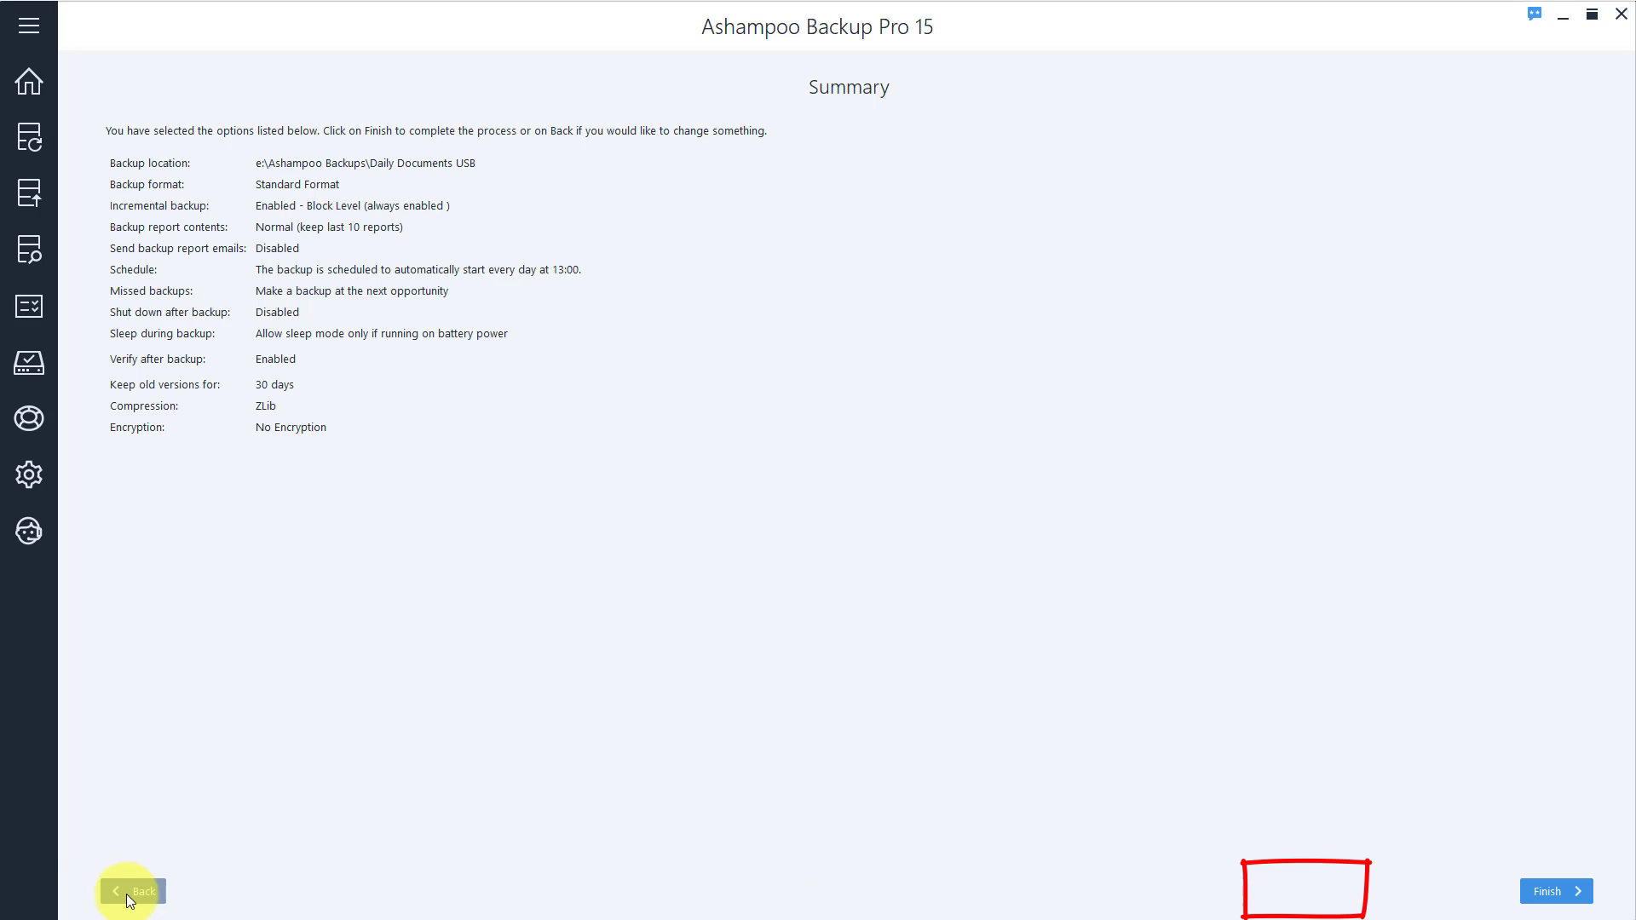
Step: Finish the Daily Documents USB plan and approve the User Account Control prompt
click(1580, 894)
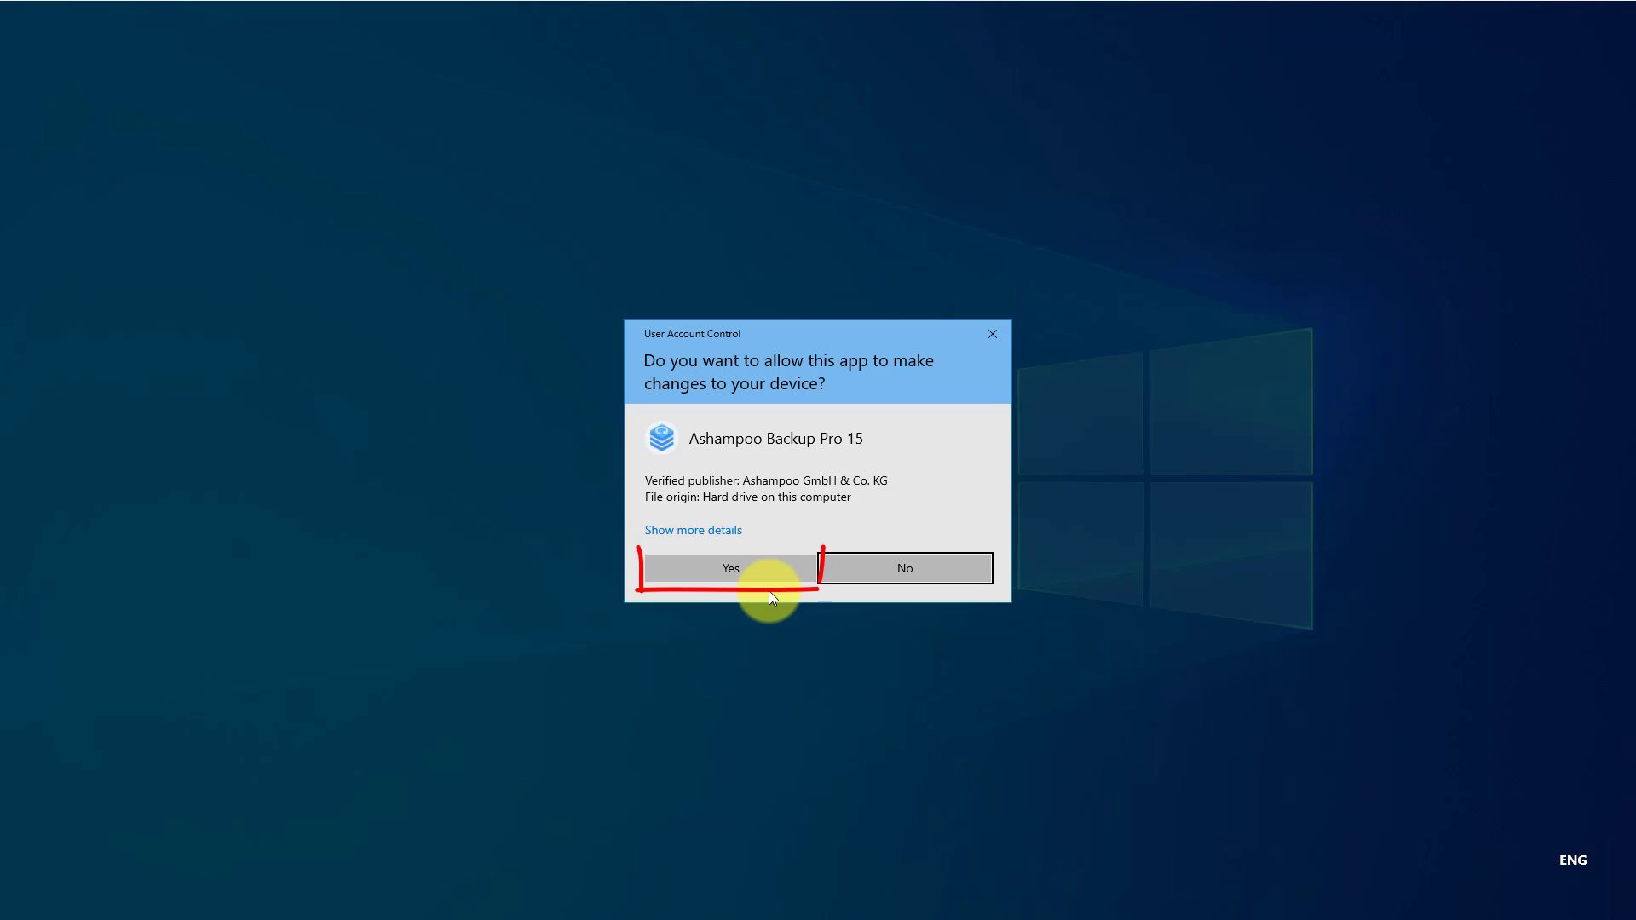
click(739, 564)
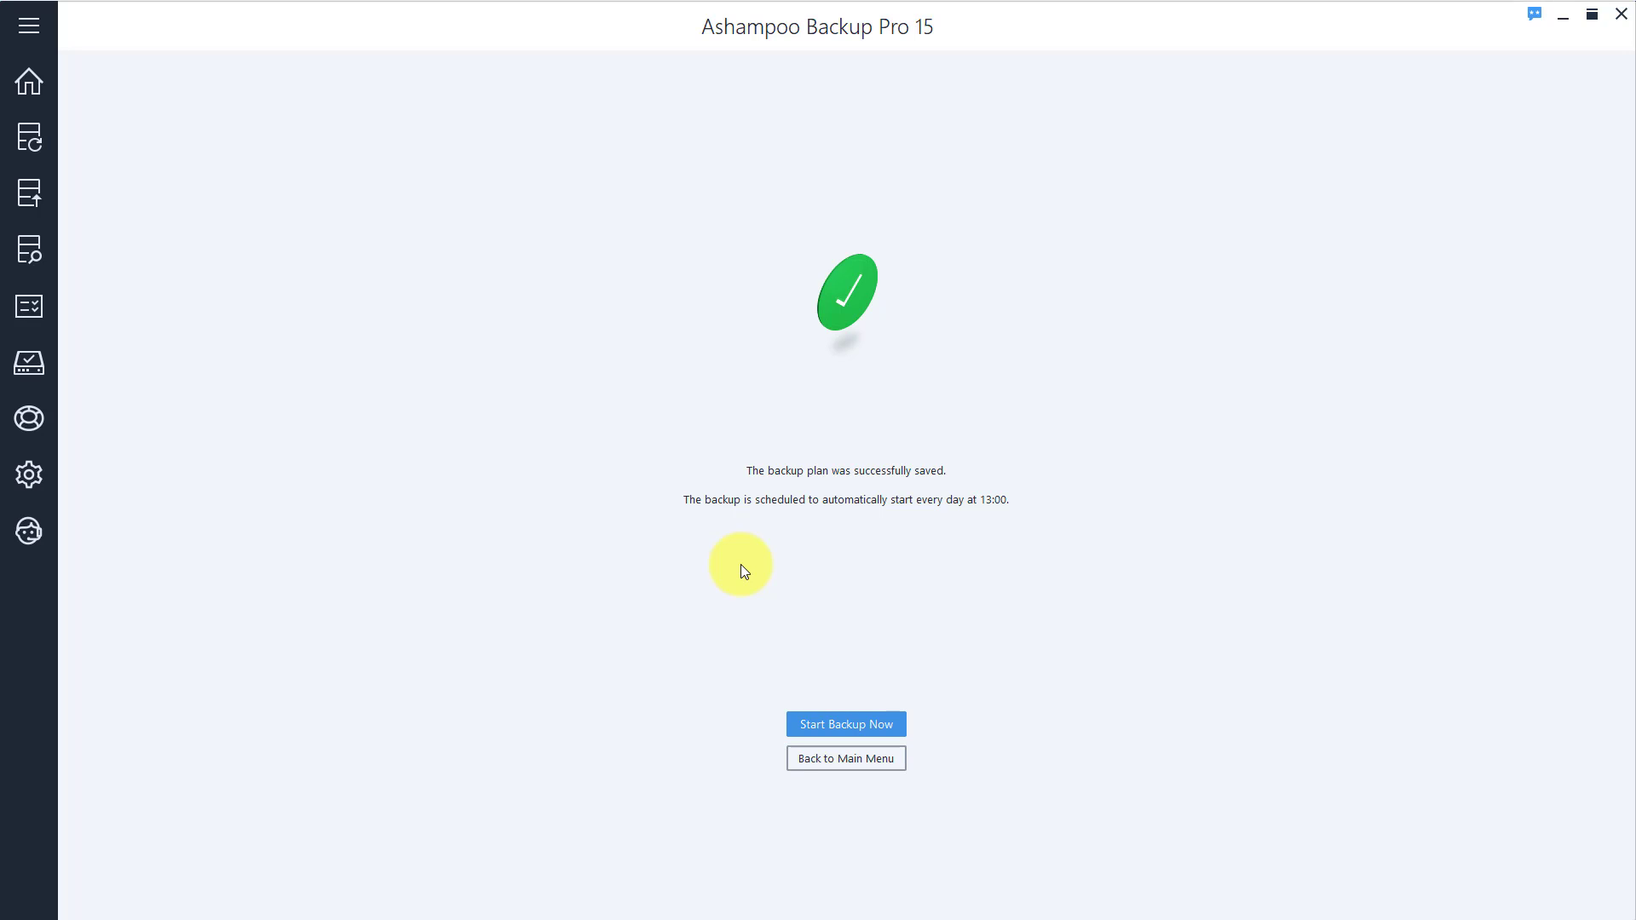
Step: Open the backup plans list and review Daily Documents USB's details, reports and actions menu
click(837, 759)
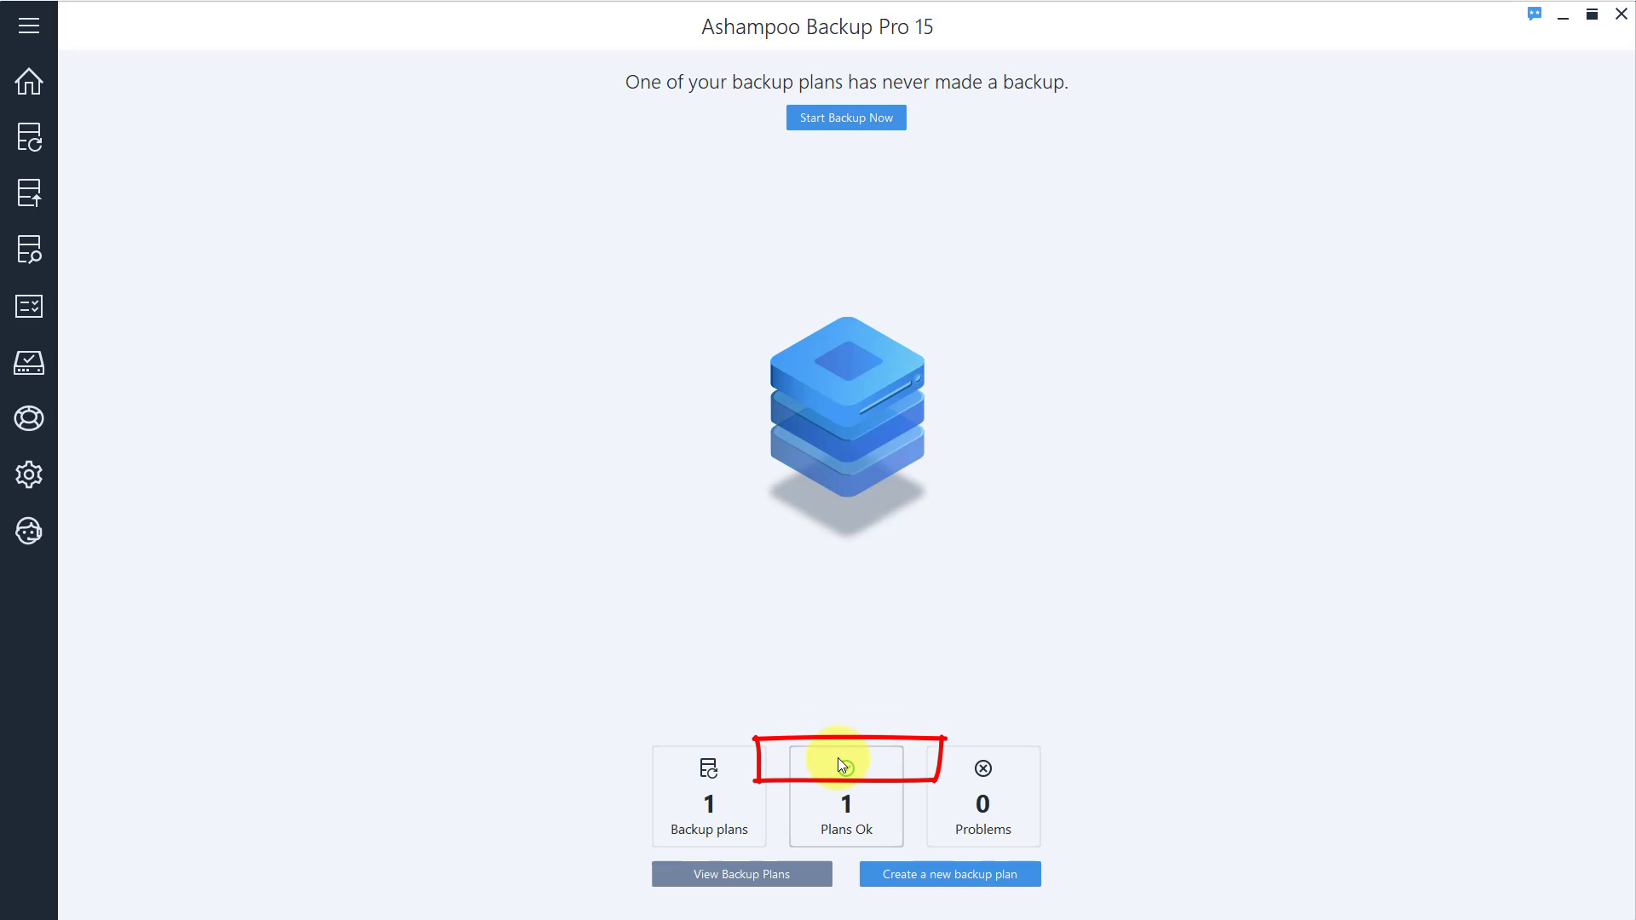
click(718, 877)
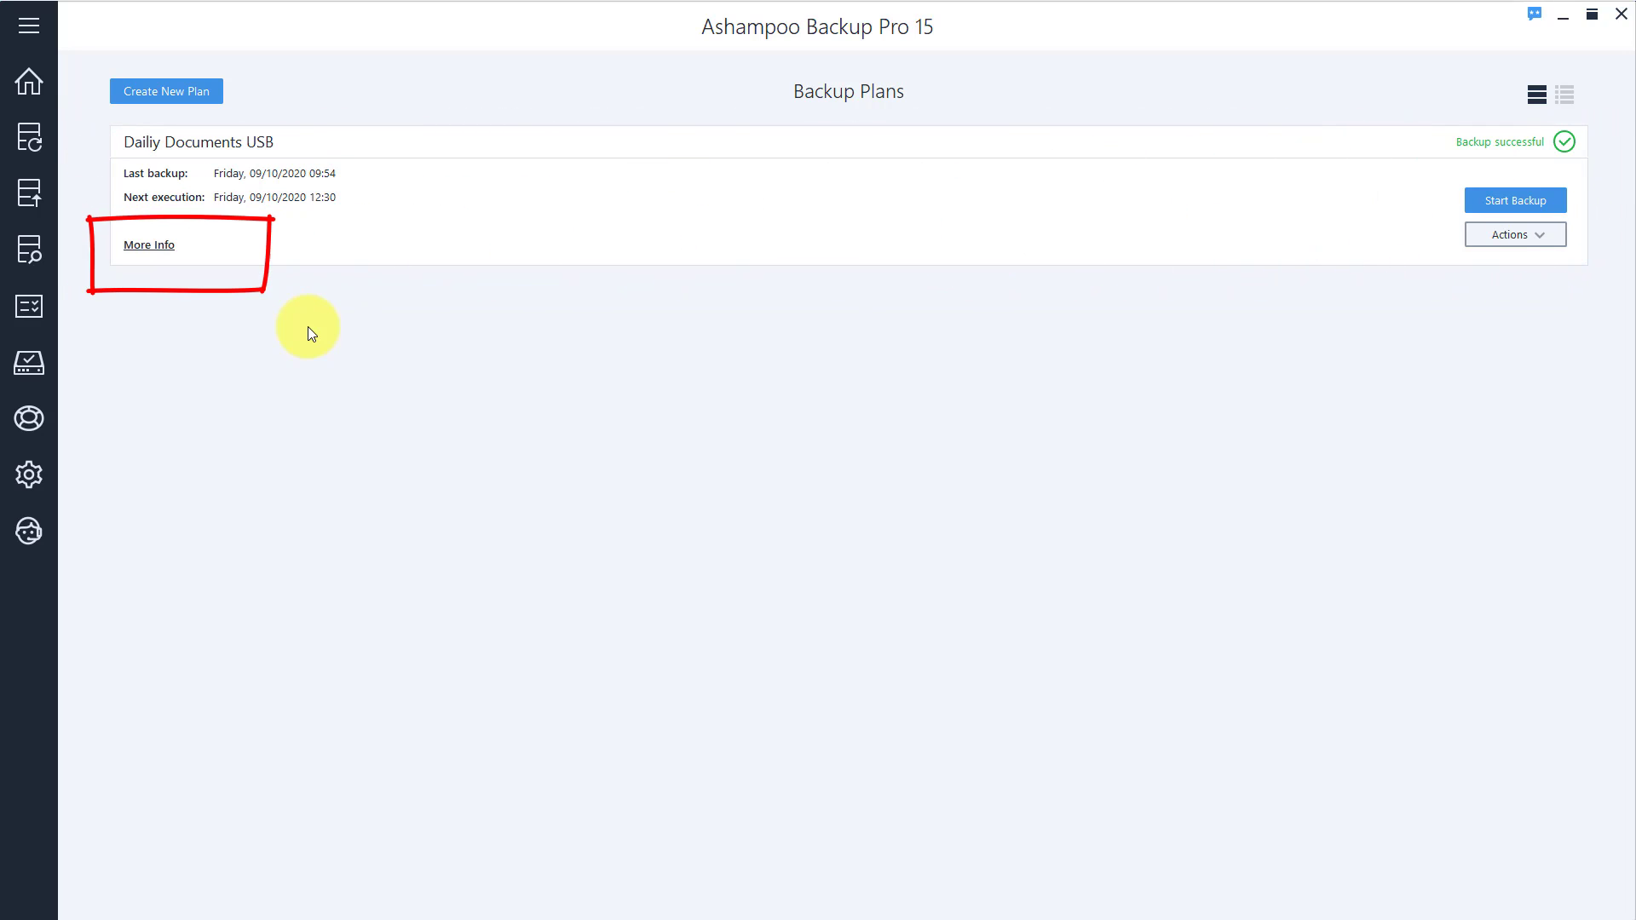
click(154, 246)
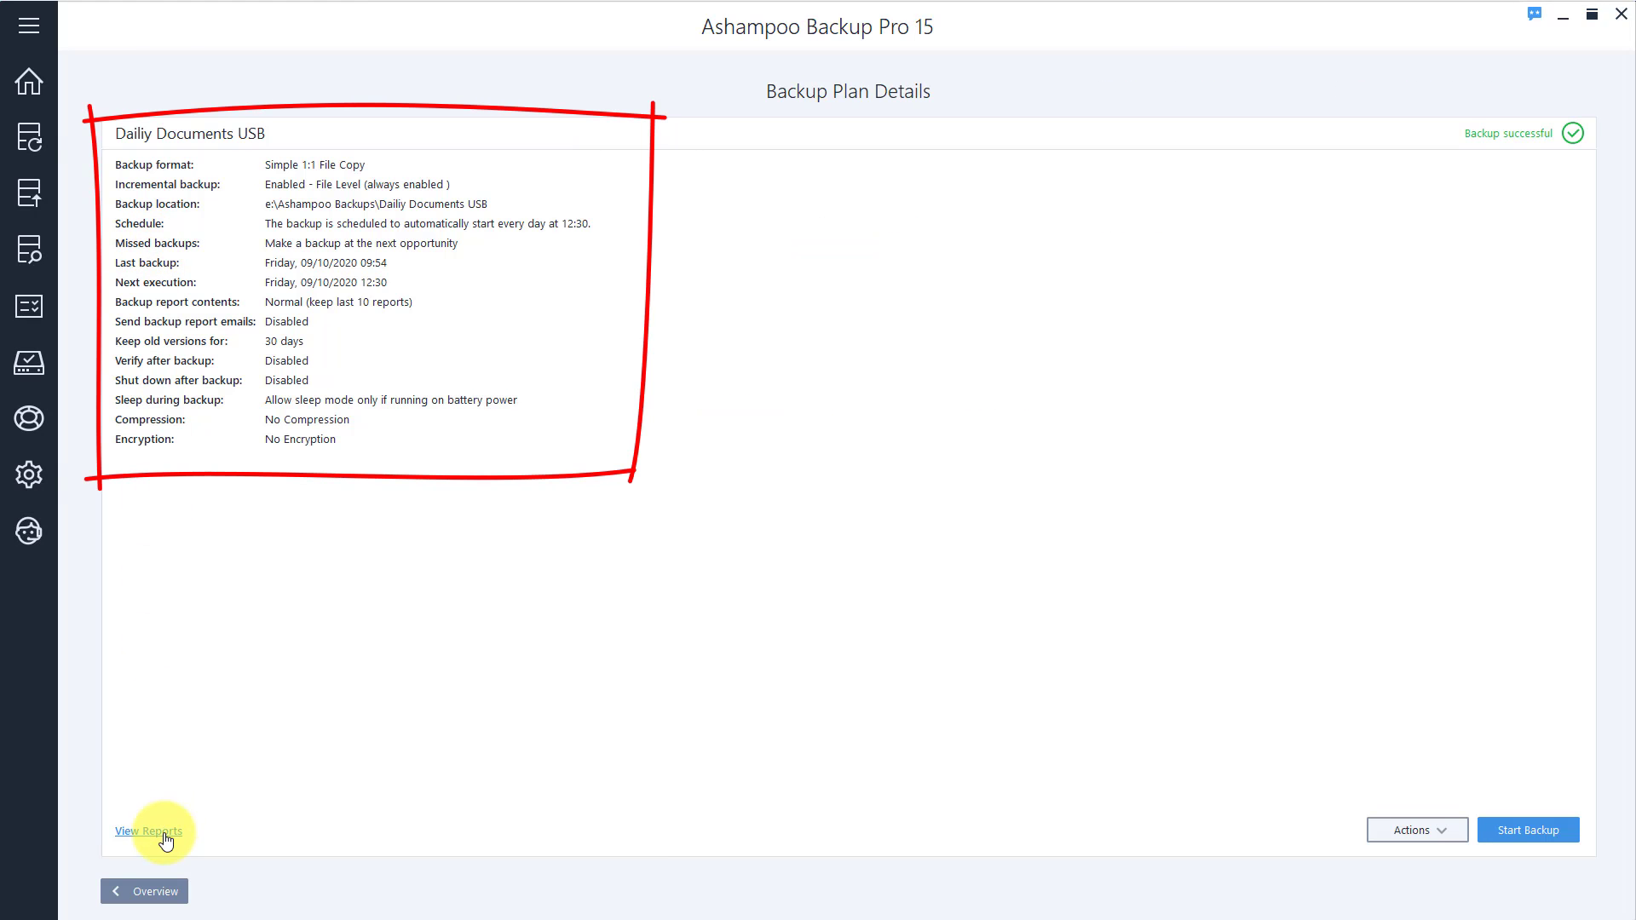
click(165, 832)
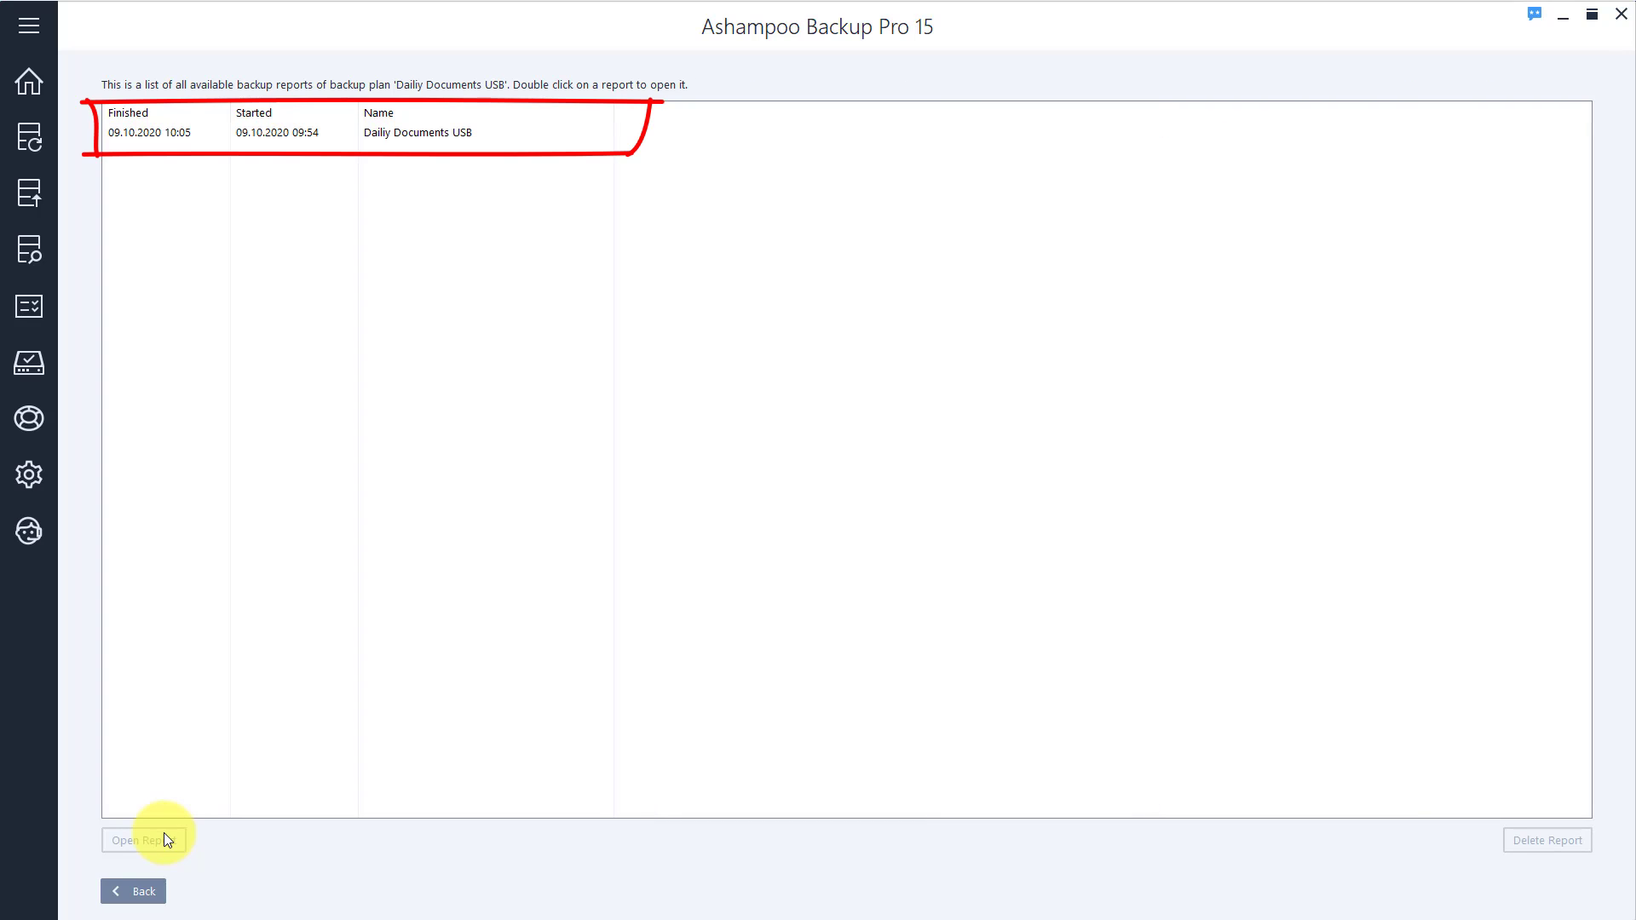
click(128, 899)
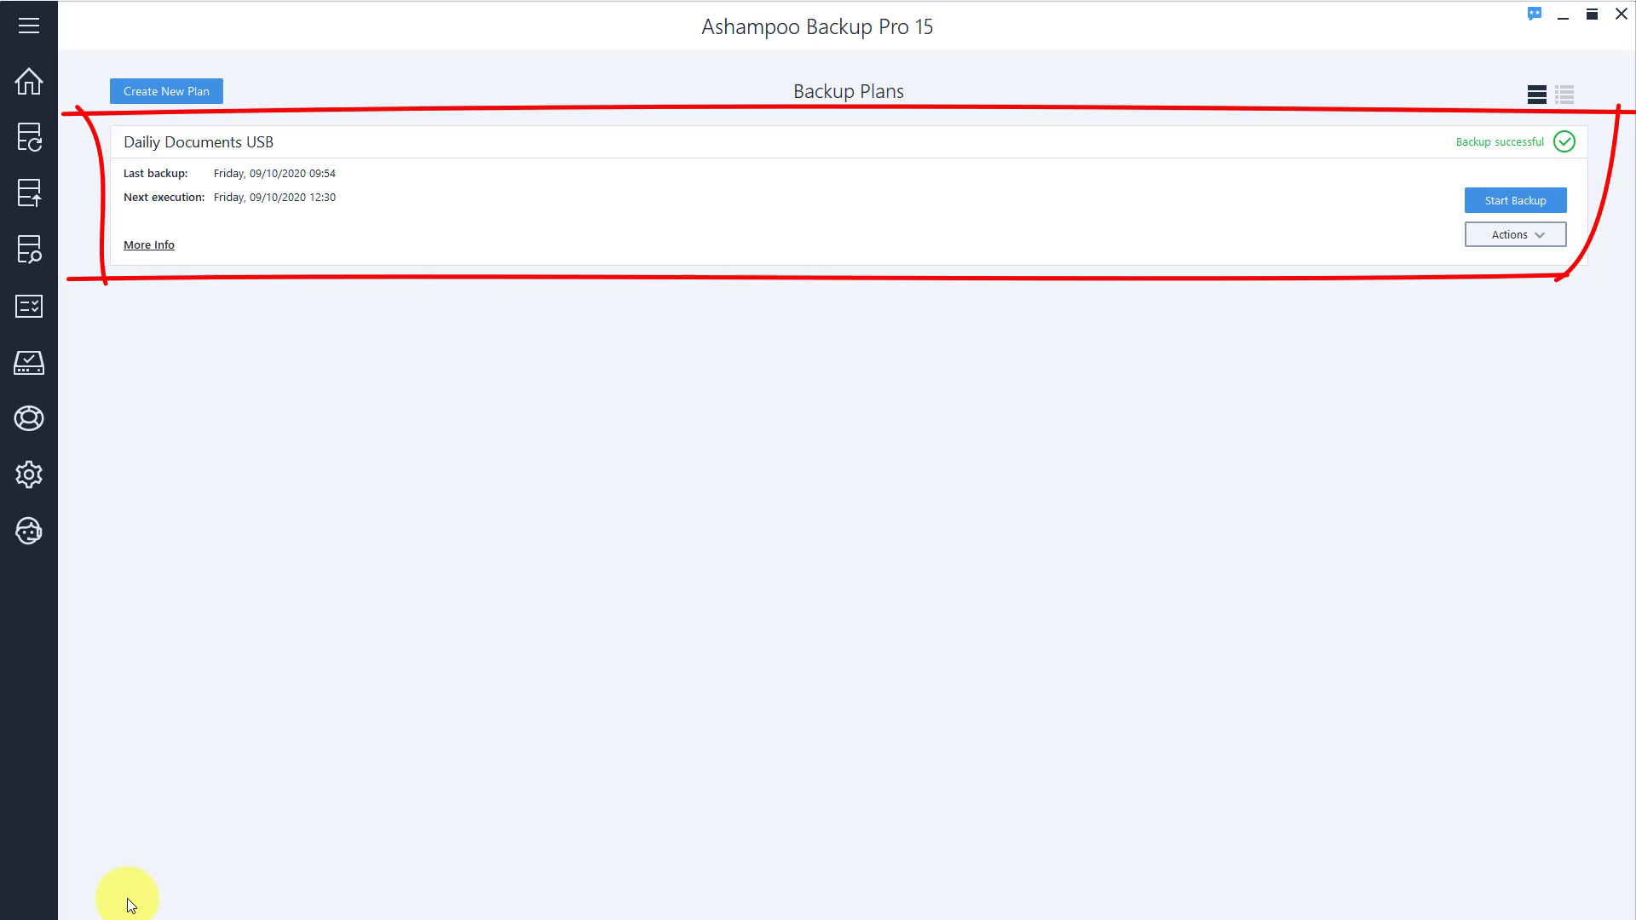
click(1525, 235)
click(1525, 235)
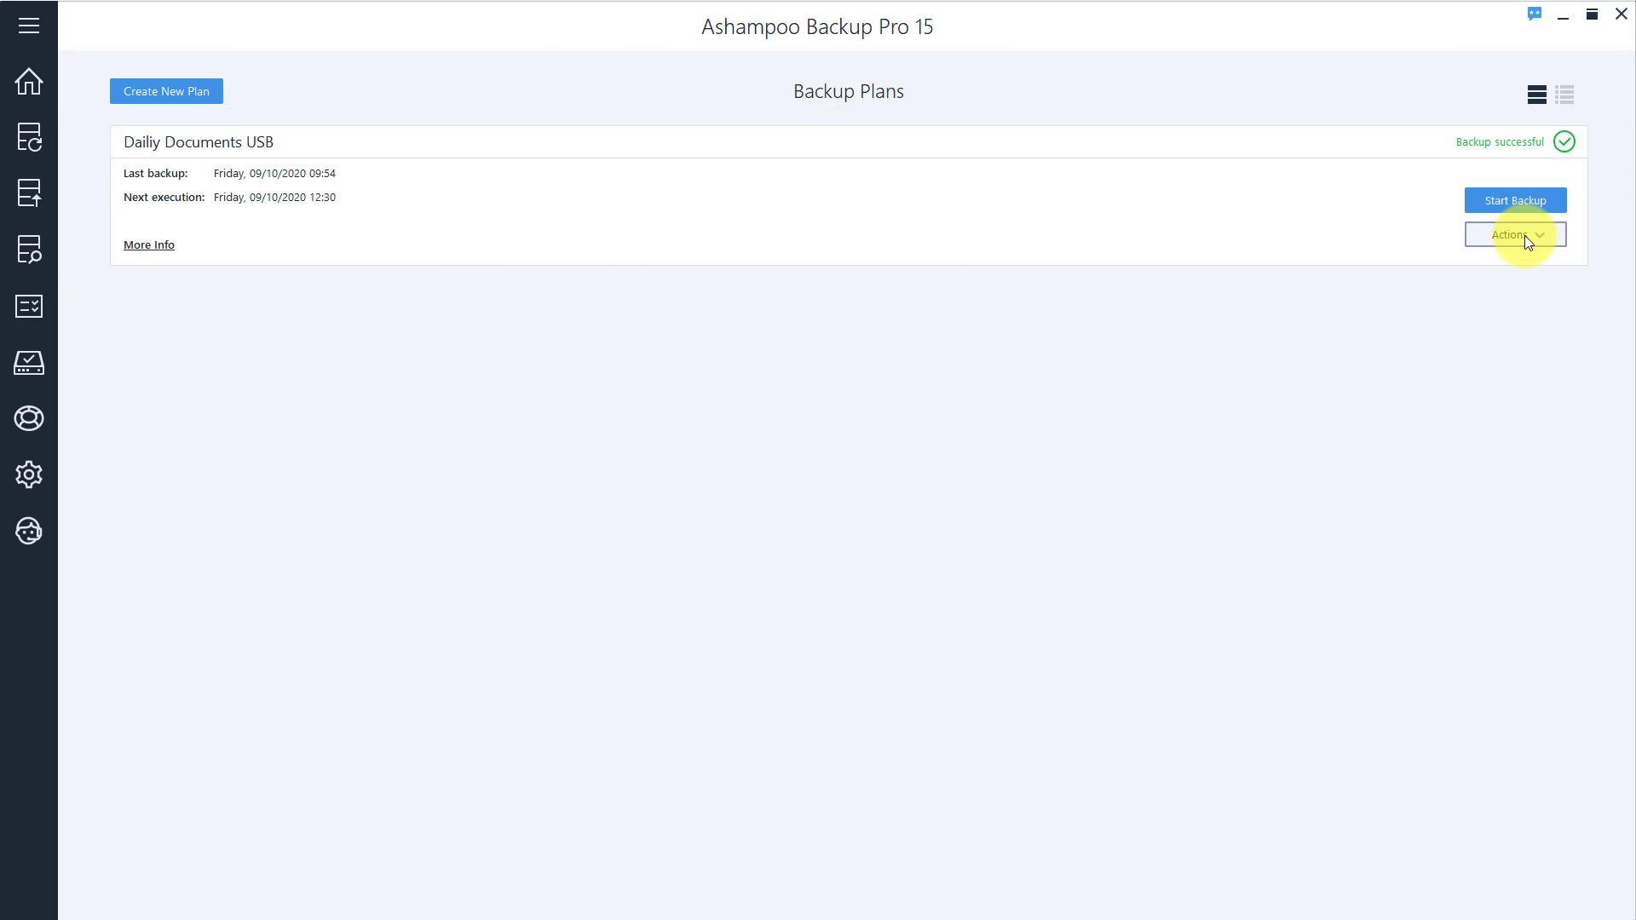
Step: Go back to the Overview page showing all backup plans are OK
click(22, 80)
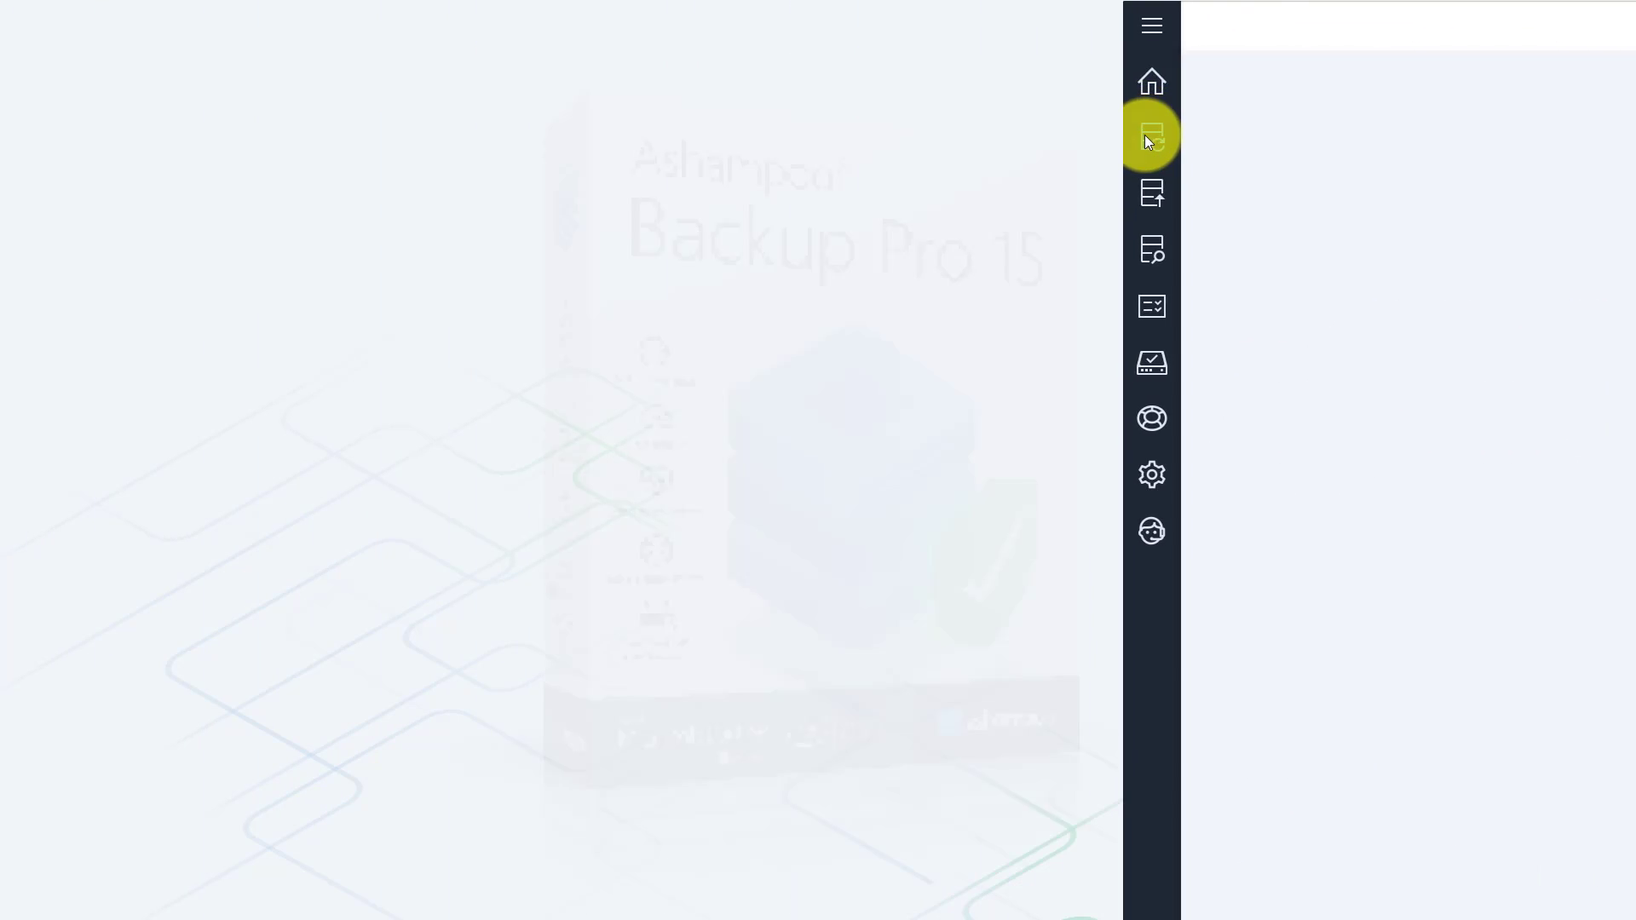